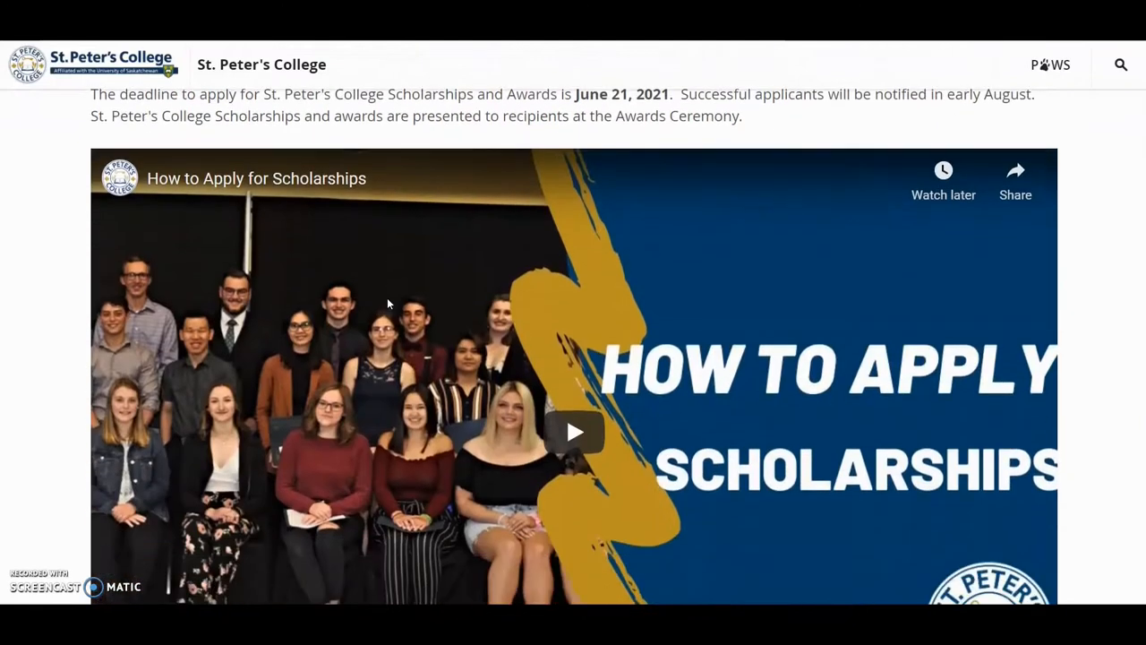
# Step: Open the Scholarship and Bursary Descriptions and check the documents to submit for the Clem and Hedy Gerwing Bursaries
pyautogui.scroll(-6, 645, 215)
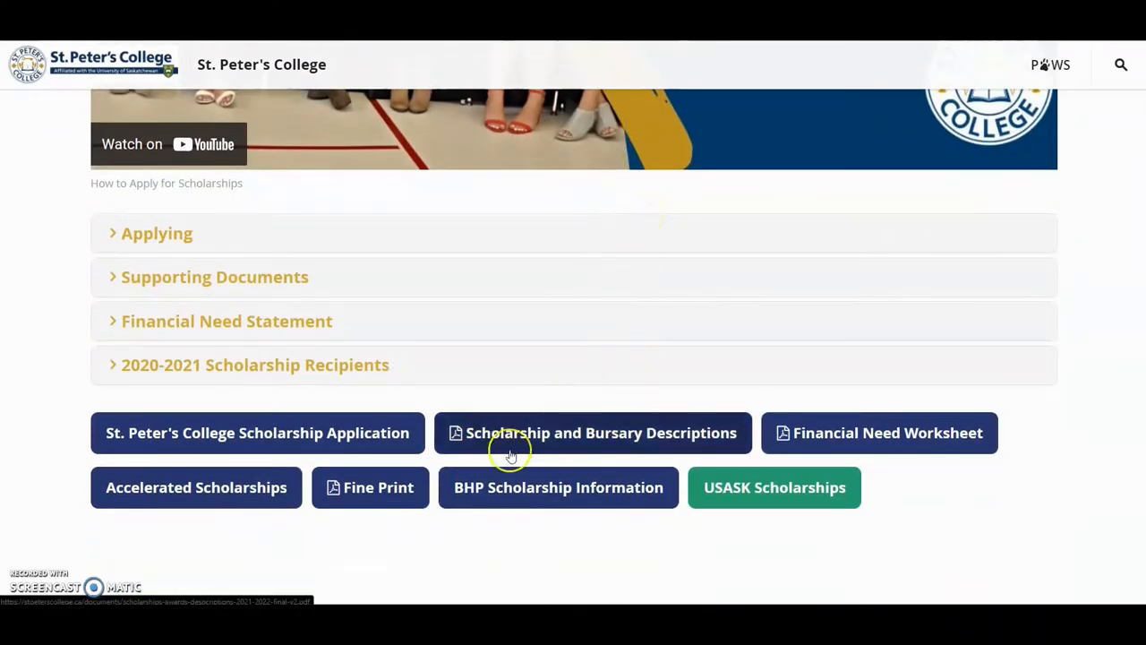
pyautogui.click(691, 440)
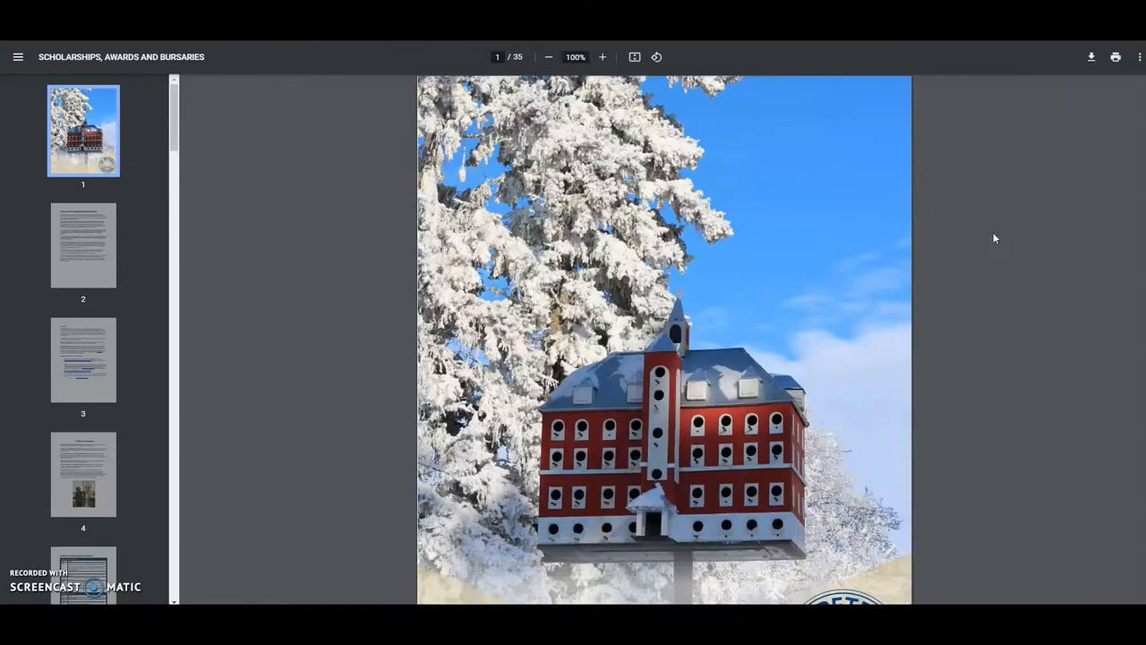
pyautogui.scroll(-15, 994, 238)
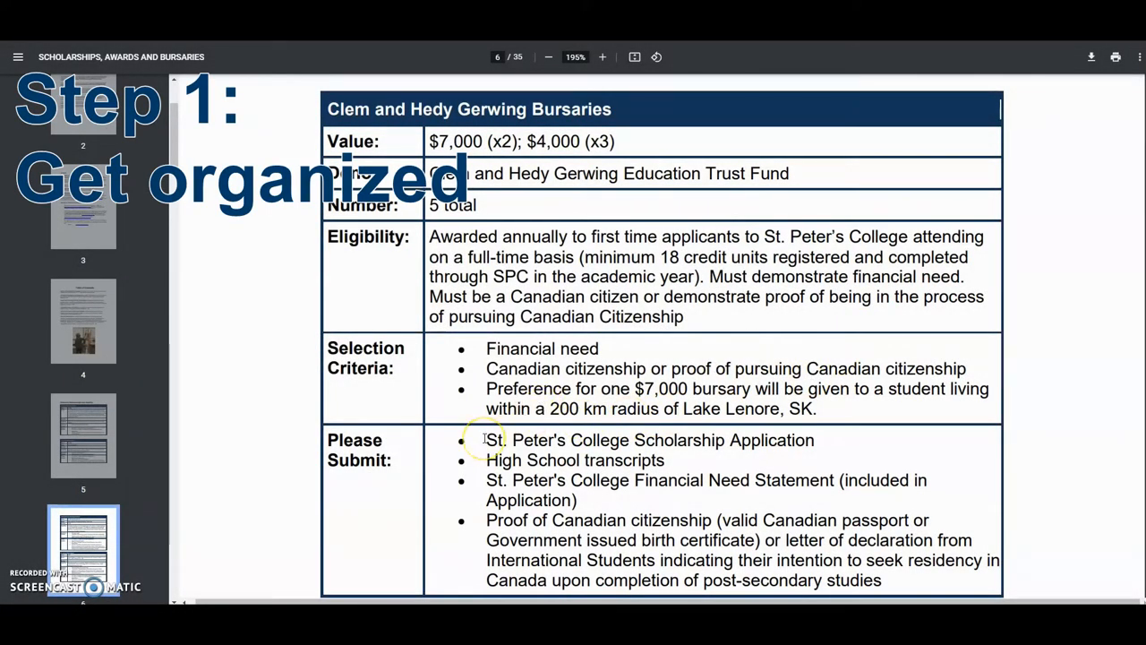
pyautogui.moveTo(486, 440); pyautogui.dragTo(888, 579)
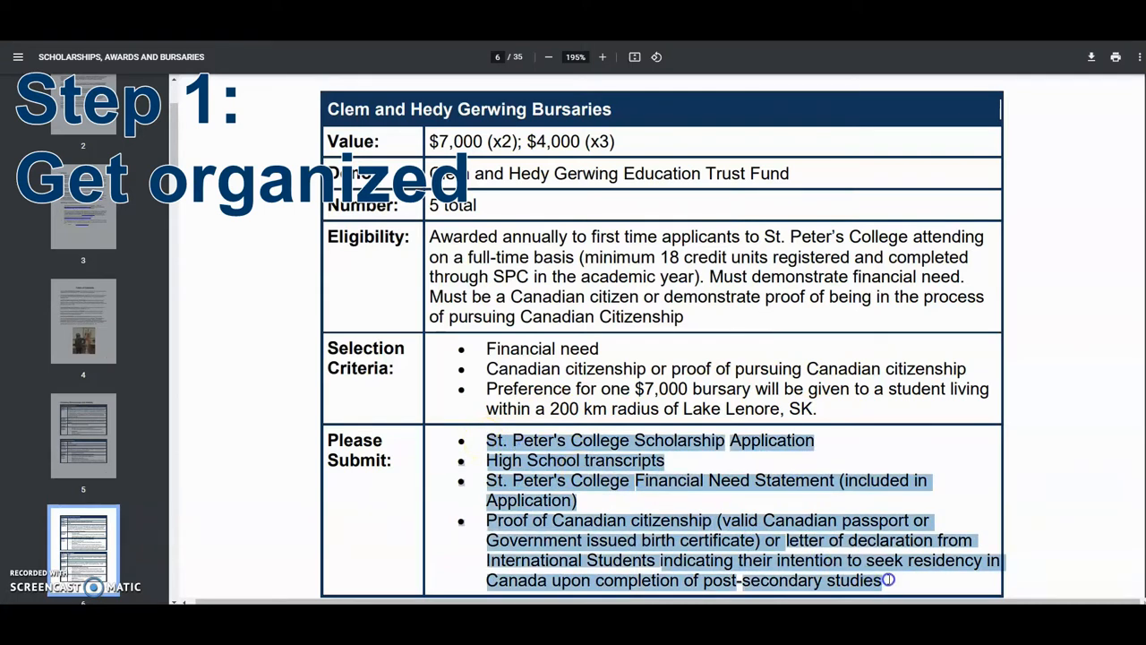
pyautogui.click(697, 504)
pyautogui.scroll(-10, 673, 457)
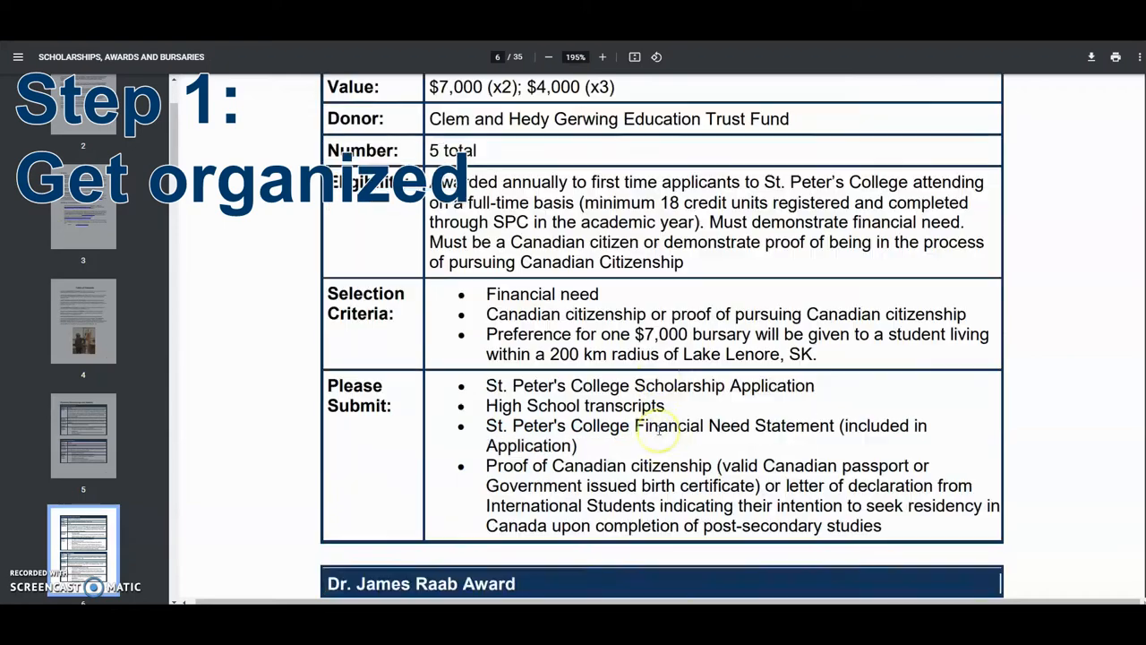
# Step: Review the statements required under Please Submit for the Fostering Benedict Higher Education Award
pyautogui.scroll(-3, 659, 433)
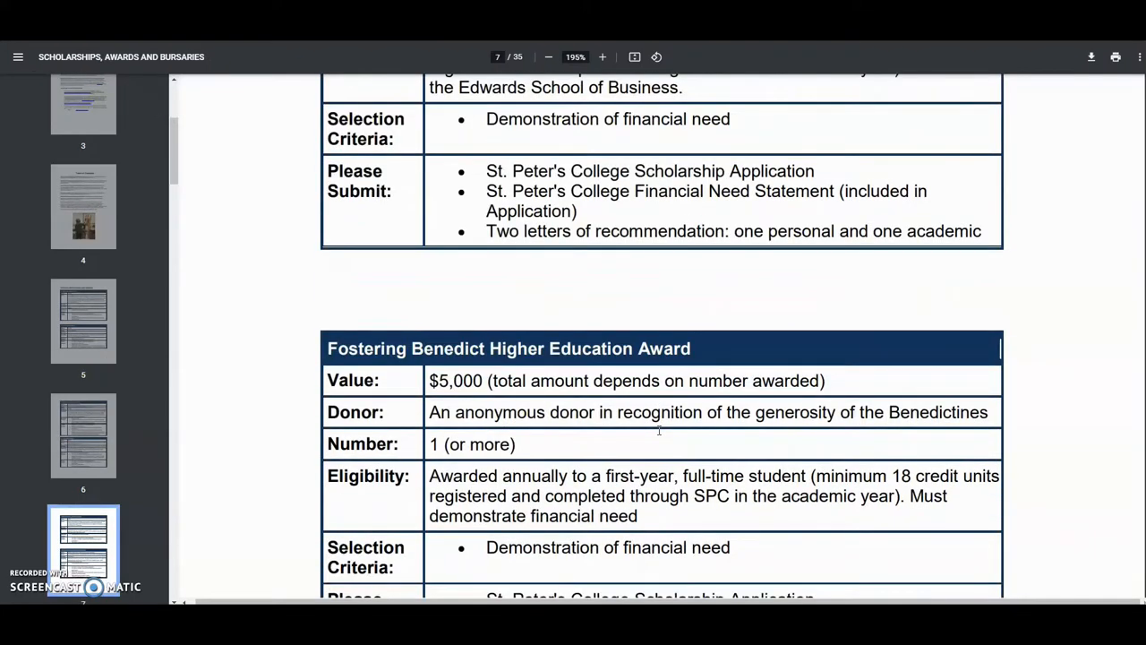
pyautogui.click(629, 461)
pyautogui.moveTo(925, 499); pyautogui.dragTo(490, 497)
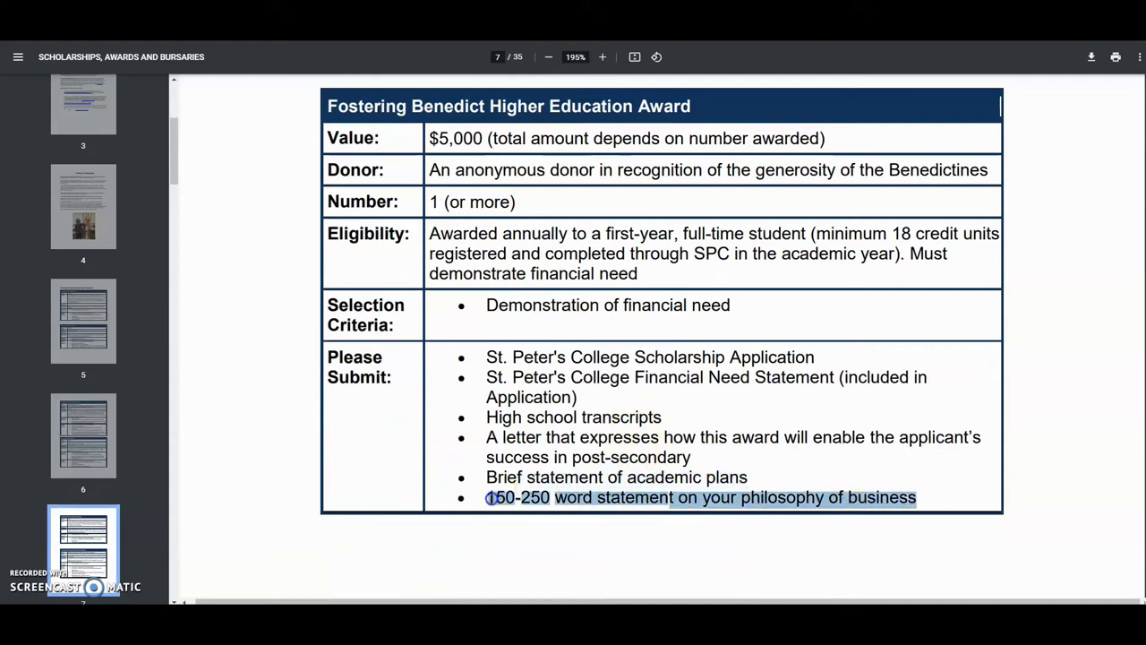
pyautogui.click(766, 474)
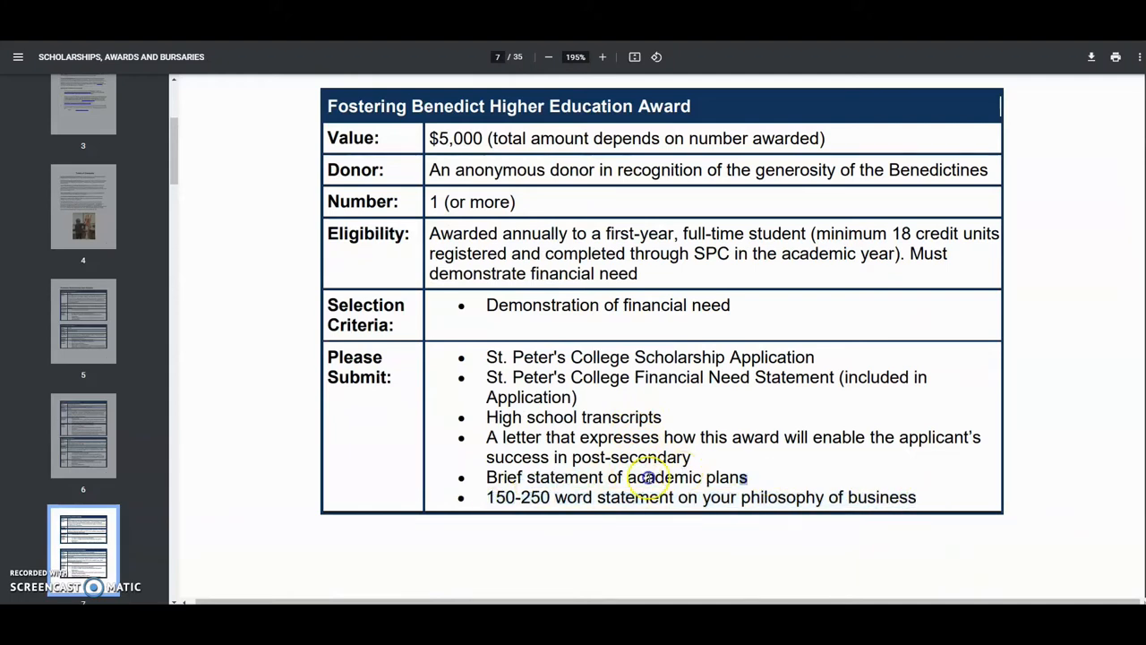
pyautogui.moveTo(744, 479); pyautogui.dragTo(422, 486)
pyautogui.click(701, 437)
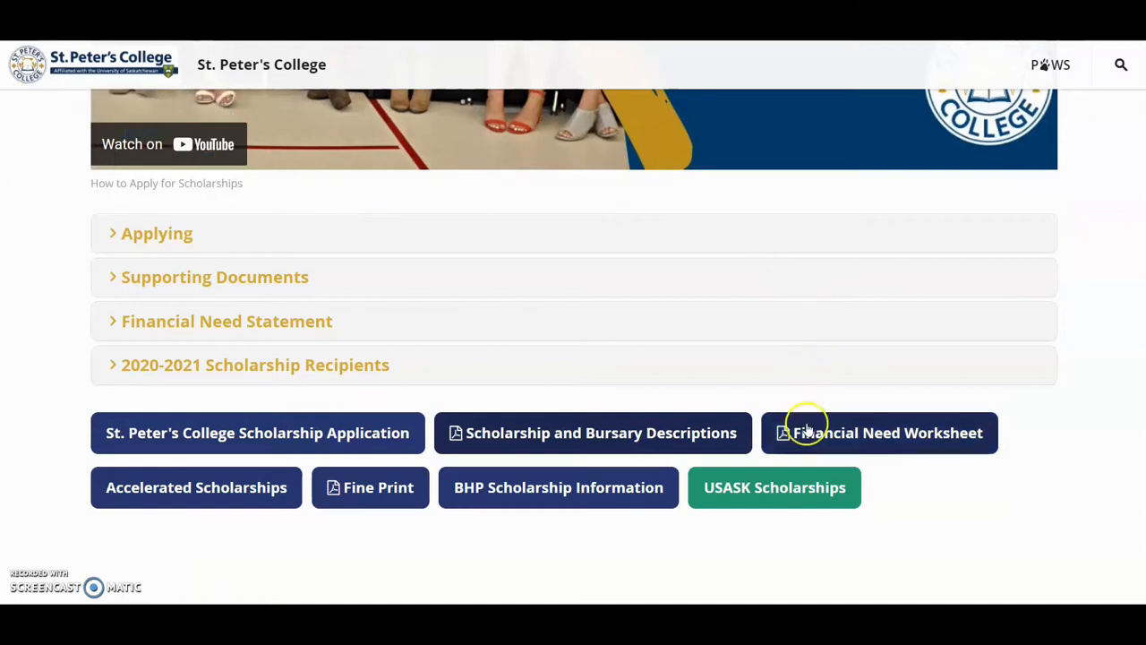
# Step: Open the Financial Need Worksheet and review its yearly and monthly expenses and total contribution line
pyautogui.click(860, 439)
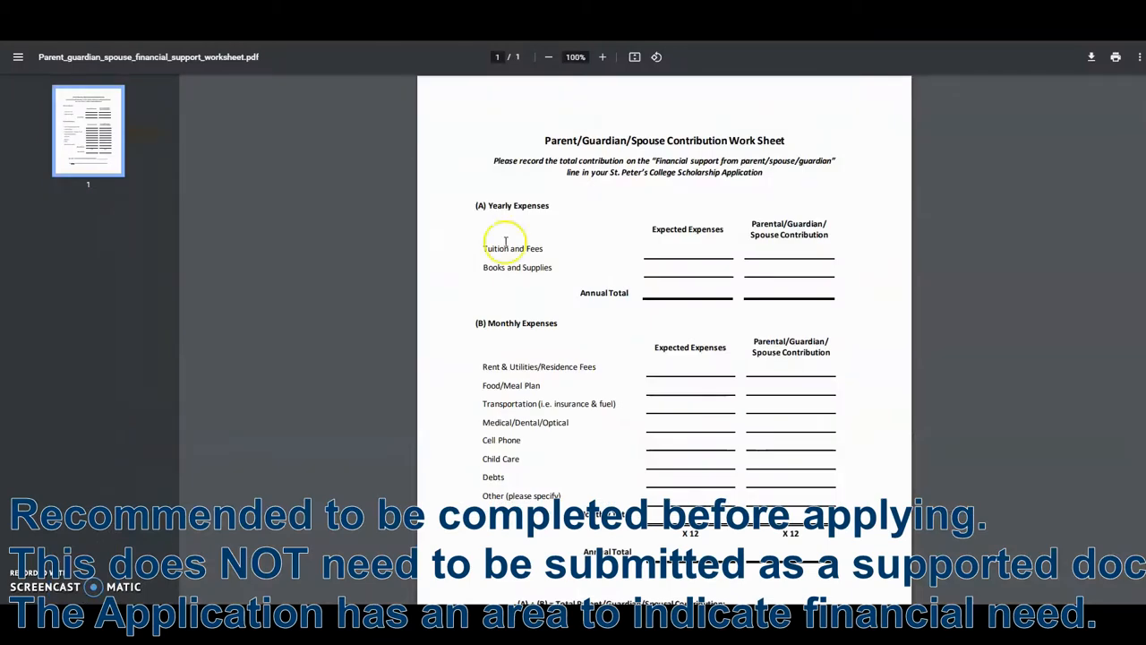
pyautogui.scroll(3, 722, 350)
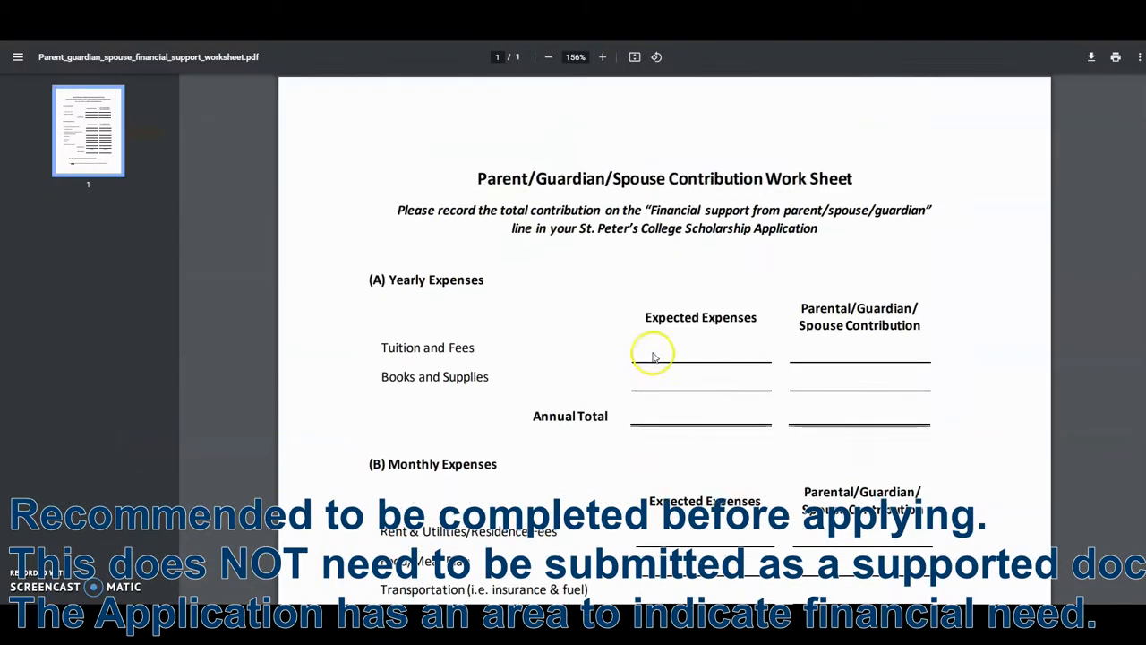
pyautogui.scroll(-1, 653, 358)
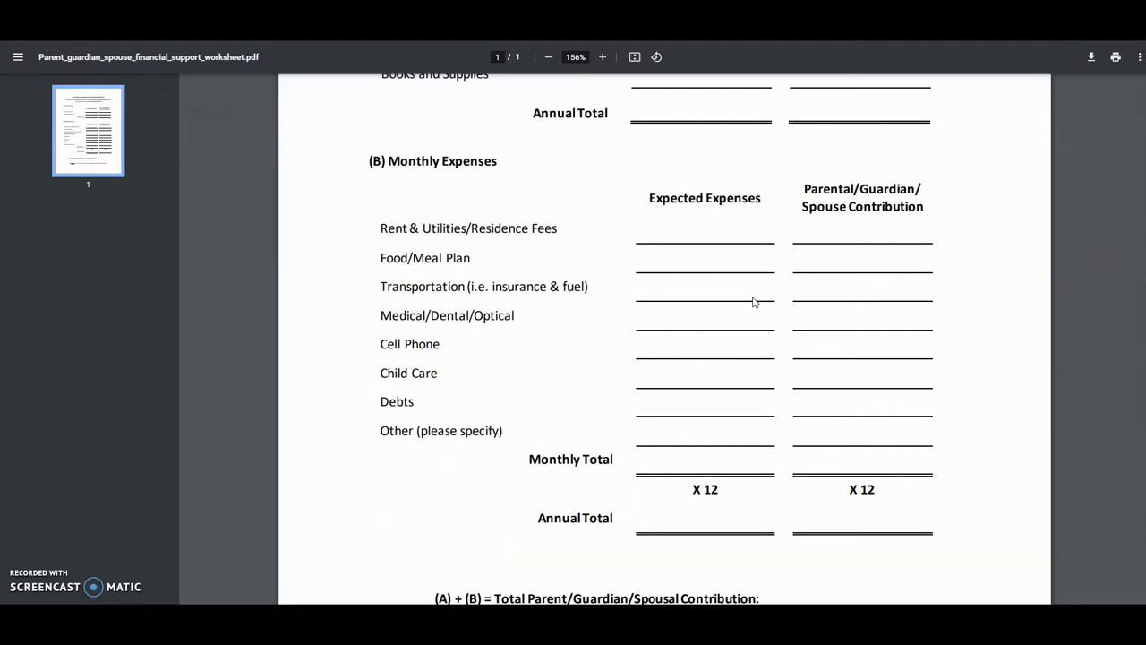
pyautogui.scroll(-4, 753, 302)
pyautogui.moveTo(436, 481); pyautogui.dragTo(896, 477)
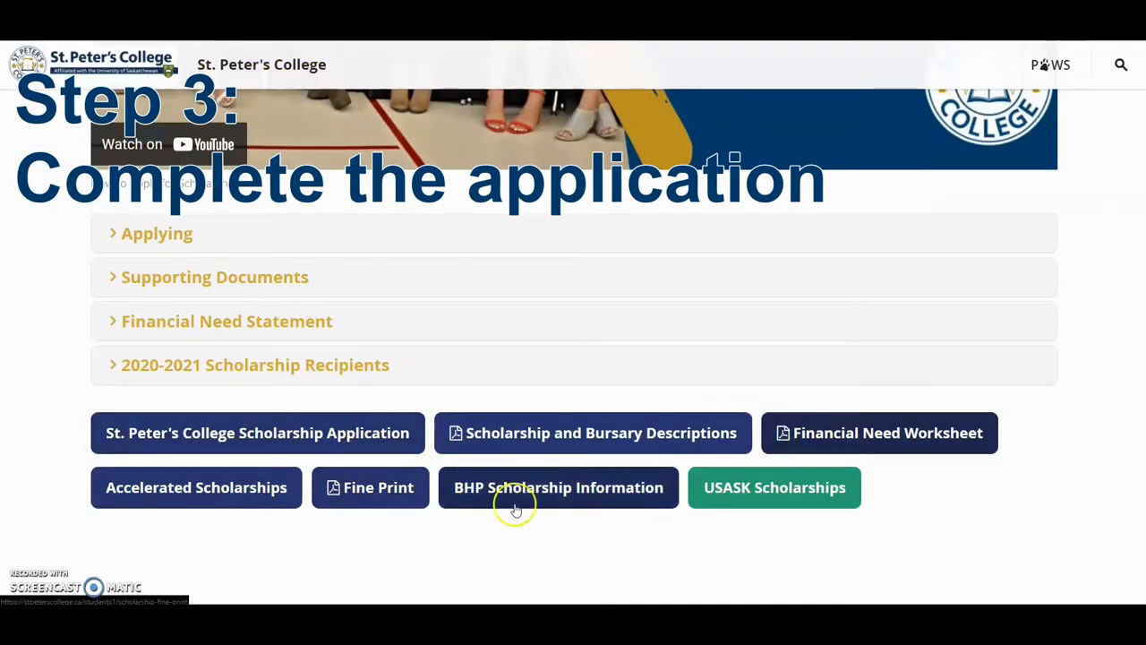
# Step: Open the St. Peter's College Scholarship Application and enter the applicant's last name, first name and date of birth
pyautogui.click(400, 448)
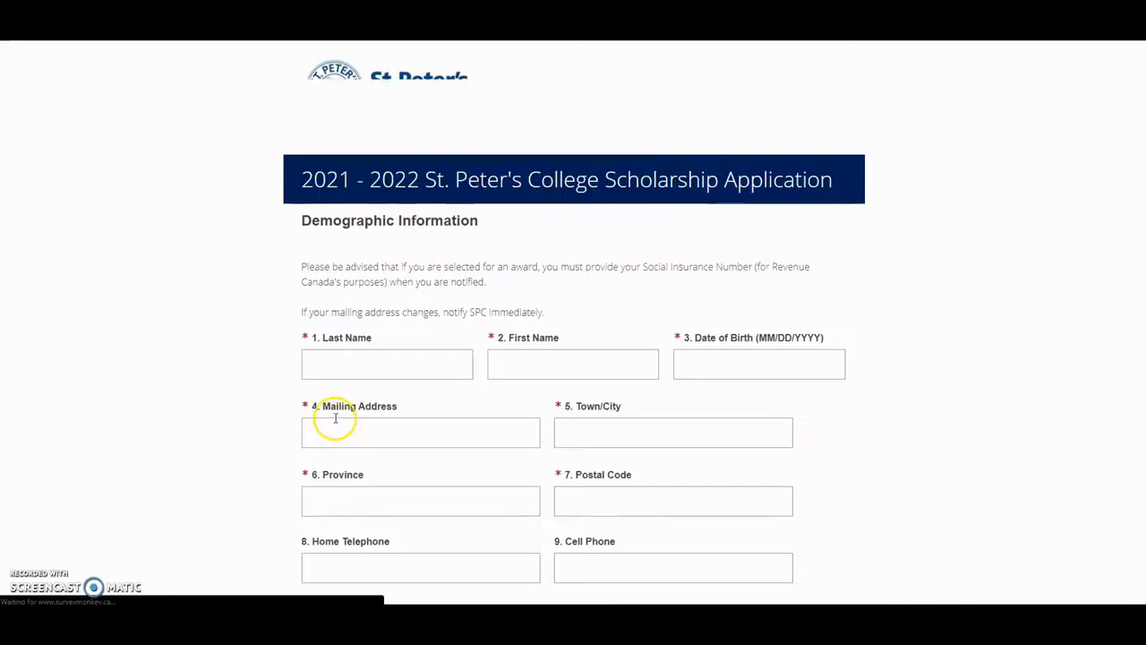
pyautogui.scroll(-7, 416, 321)
pyautogui.scroll(6, 281, 268)
pyautogui.click(269, 205)
pyautogui.write('Smith')
pyautogui.press('Tab')
pyautogui.write('John')
pyautogui.press('Tab')
pyautogui.write('01/01/2000')
# Step: Enter the applicant's mailing address, town and province, keeping the province abbreviation out of the town
pyautogui.press('Tab')
pyautogui.write('Box 123')
pyautogui.press('Tab')
pyautogui.write('Muenster, SK')
pyautogui.press('Tab')
pyautogui.write('Saskatchewan')
pyautogui.click(654, 300)
pyautogui.press('BackSpace')
pyautogui.press('BackSpace')
pyautogui.press('BackSpace')
pyautogui.press('BackSpace')
# Step: Fill in the applicant's postal code and contact details, and mark the applicant as Canadian Citizen
pyautogui.click(615, 395)
pyautogui.write('123')
pyautogui.click(350, 491)
pyautogui.write('123')
pyautogui.press('Tab')
# Step: Enter "Business | Arts and Science" as the planned study and Humboldt as the place the applicant is from
pyautogui.click(272, 337)
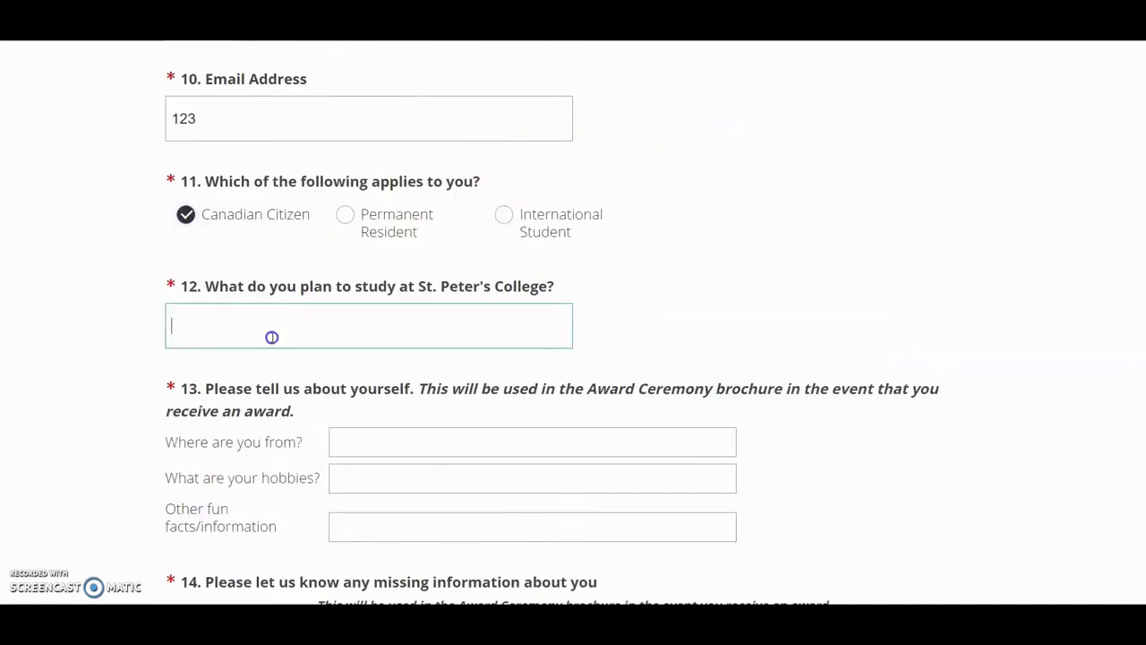
pyautogui.scroll(-2, 272, 337)
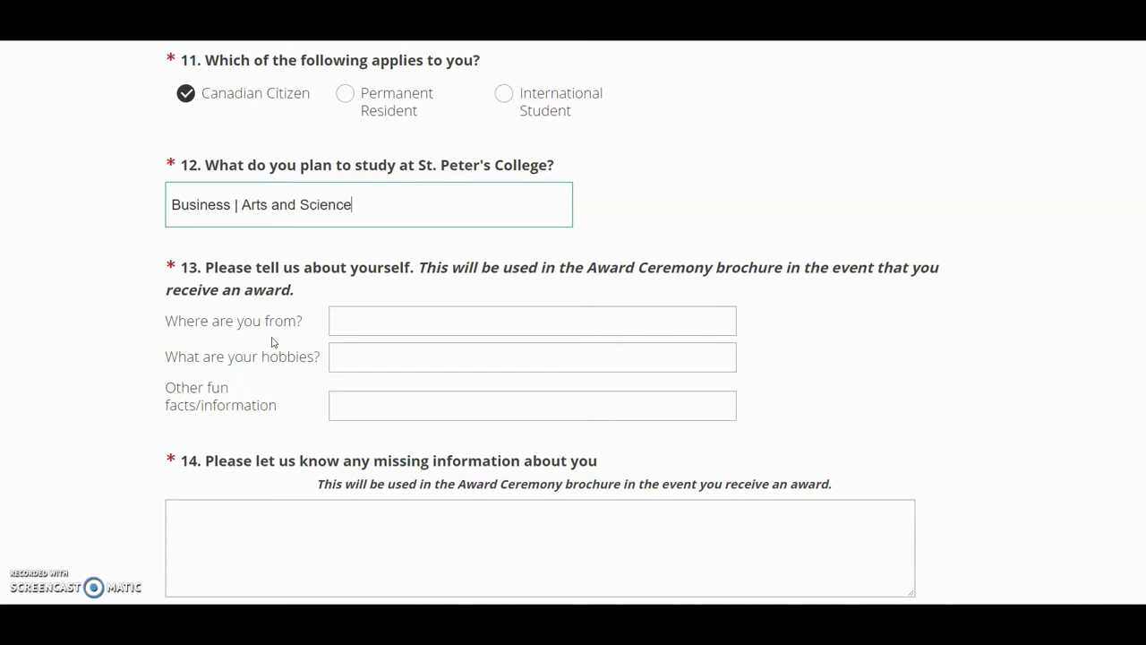
pyautogui.click(361, 326)
pyautogui.write('Humboldt')
pyautogui.press('Tab')
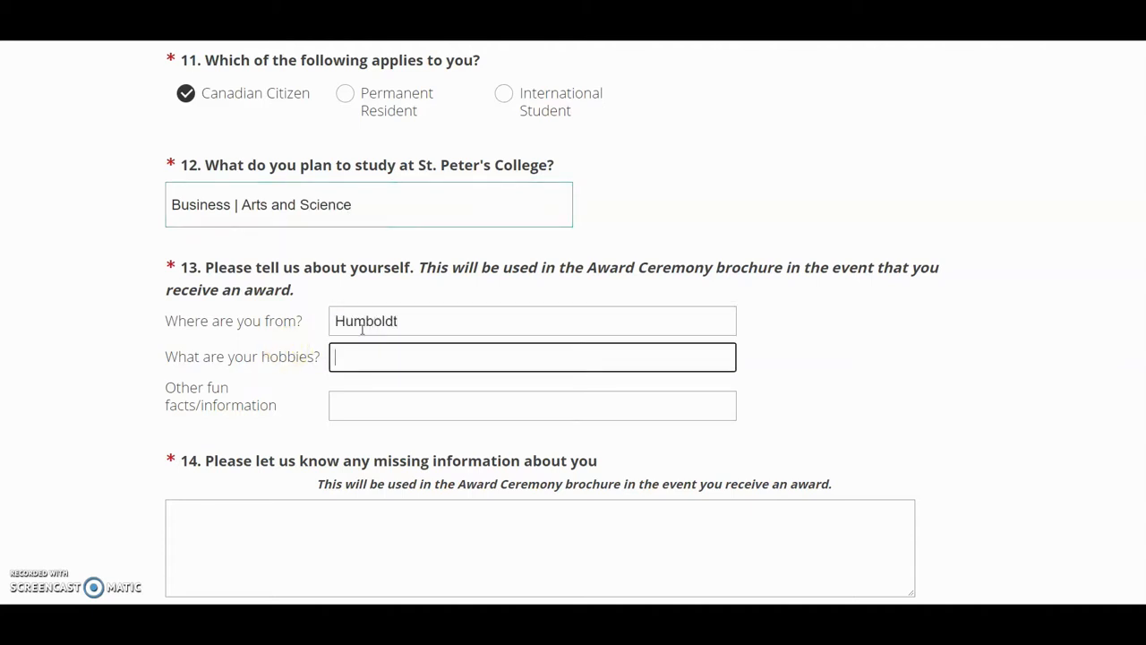
# Step: Enter the hobbies "Riding my bike, playing hockey, going to the lake", a Humboldt Bronco fun fact and the biography "Insert a short biography here."
pyautogui.write('Riding my bike, playing hockey, going to the lake')
pyautogui.press('Tab')
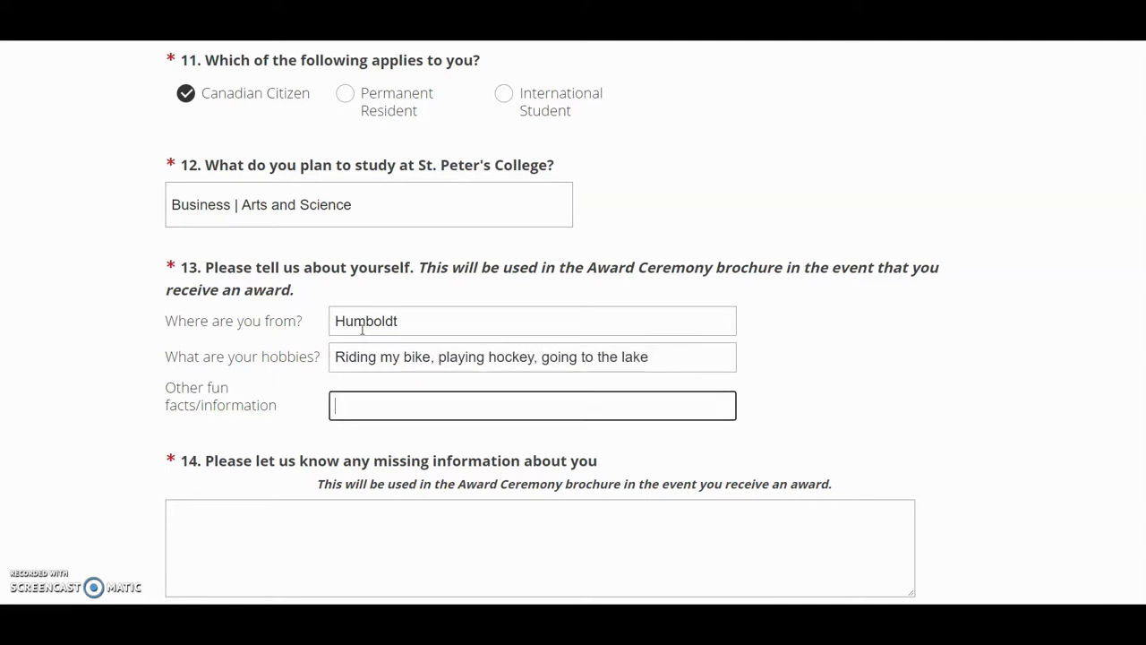
pyautogui.write('I have been a Humboldt Bronco / Da')
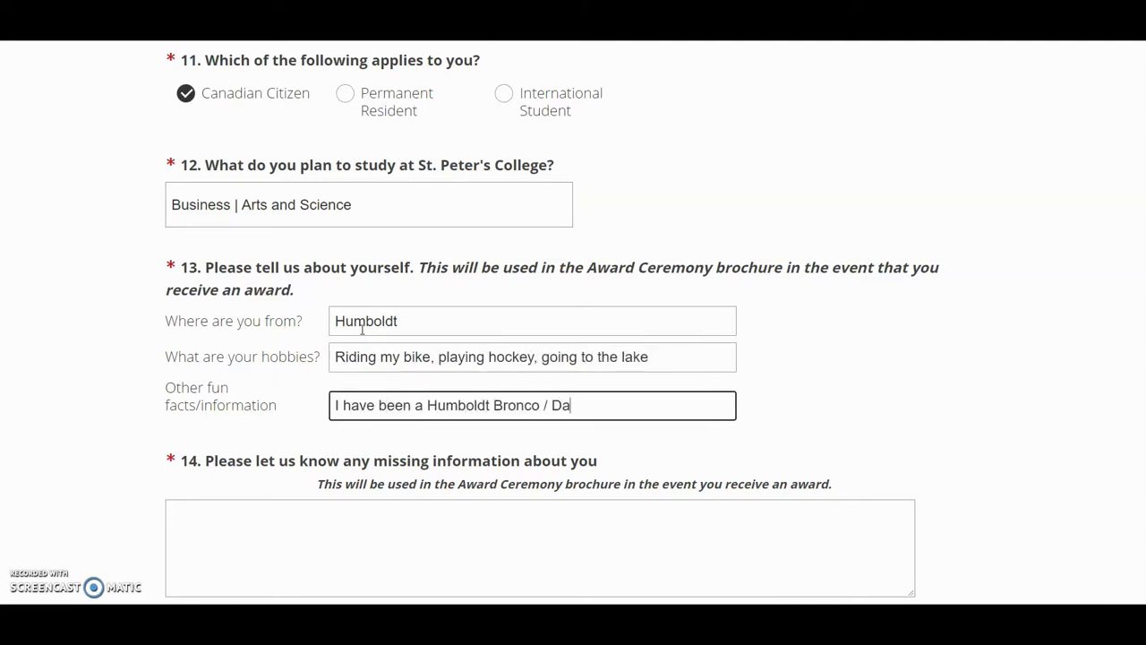
pyautogui.press('Tab')
pyautogui.write('Insert a short biography here.')
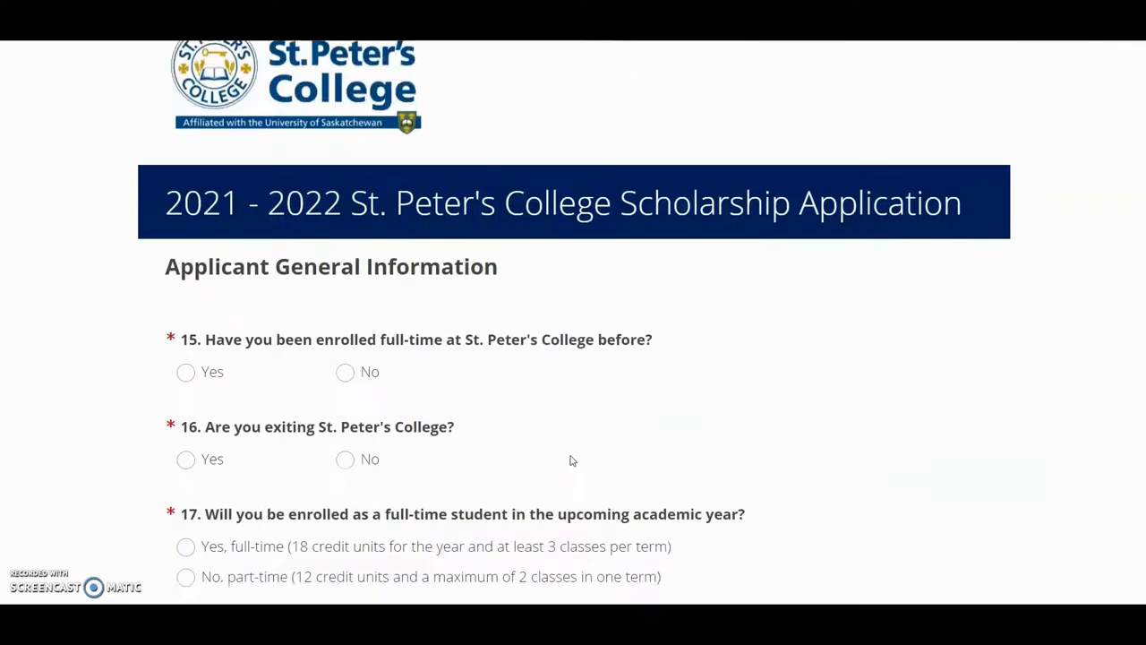
# Step: Answer No to previous full-time enrolment, exiting the college and past awards, choose full-time for the upcoming year, and continue
pyautogui.scroll(-2, 367, 205)
pyautogui.click(356, 182)
pyautogui.click(358, 264)
pyautogui.click(261, 351)
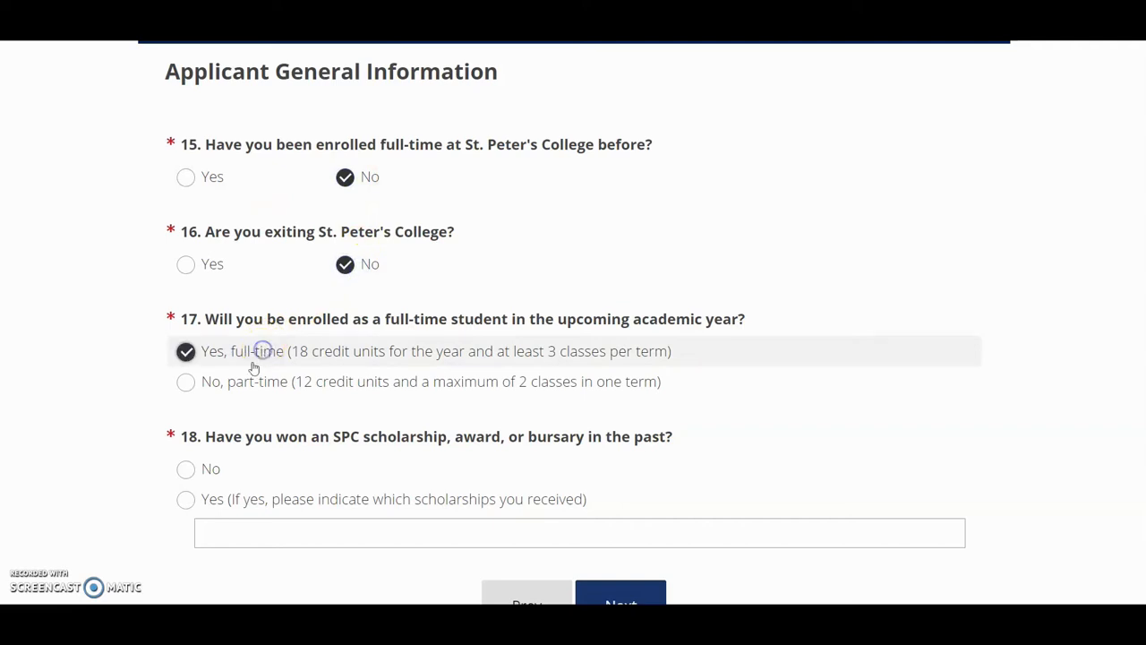
pyautogui.click(195, 471)
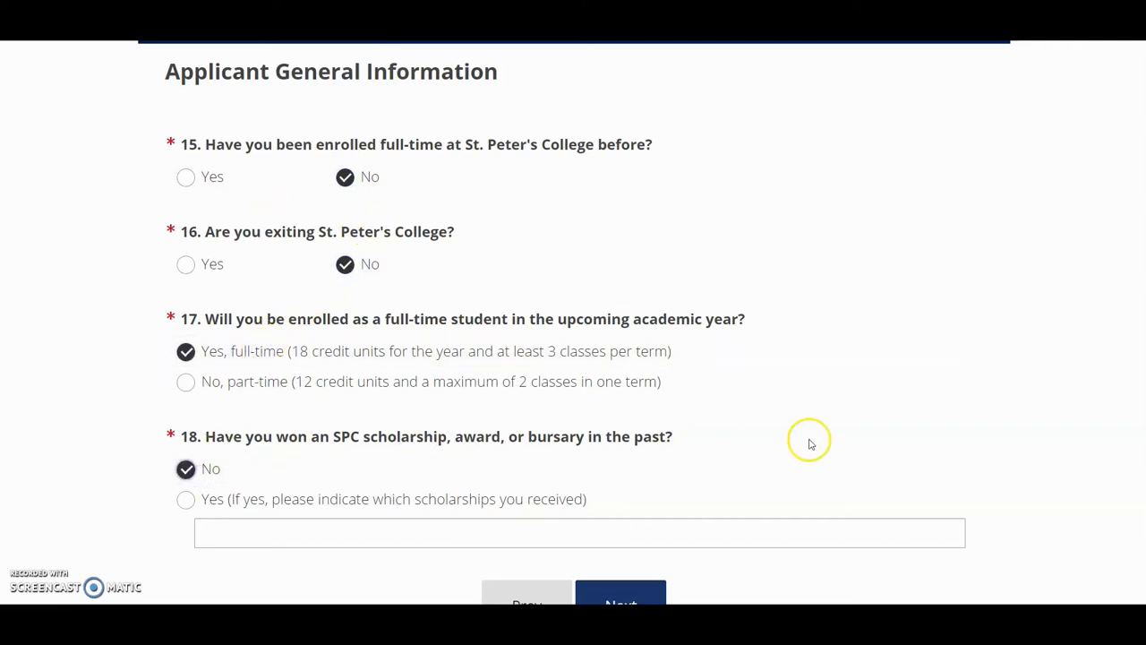
pyautogui.click(633, 595)
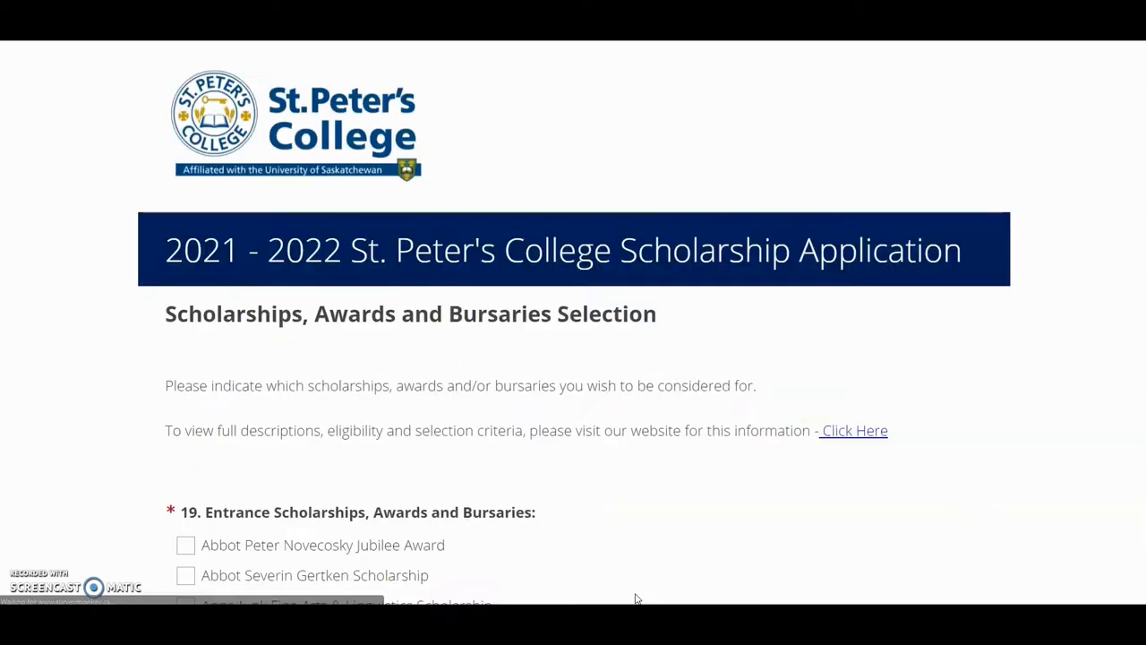
# Step: Select the Abbot Peter Novecosky, Clem and Hedy Gerwing, Dr. James Raab, Fostering Benedict, George Mackey and Hans and Mary Louise Selnes awards, and continue
pyautogui.scroll(-5, 626, 573)
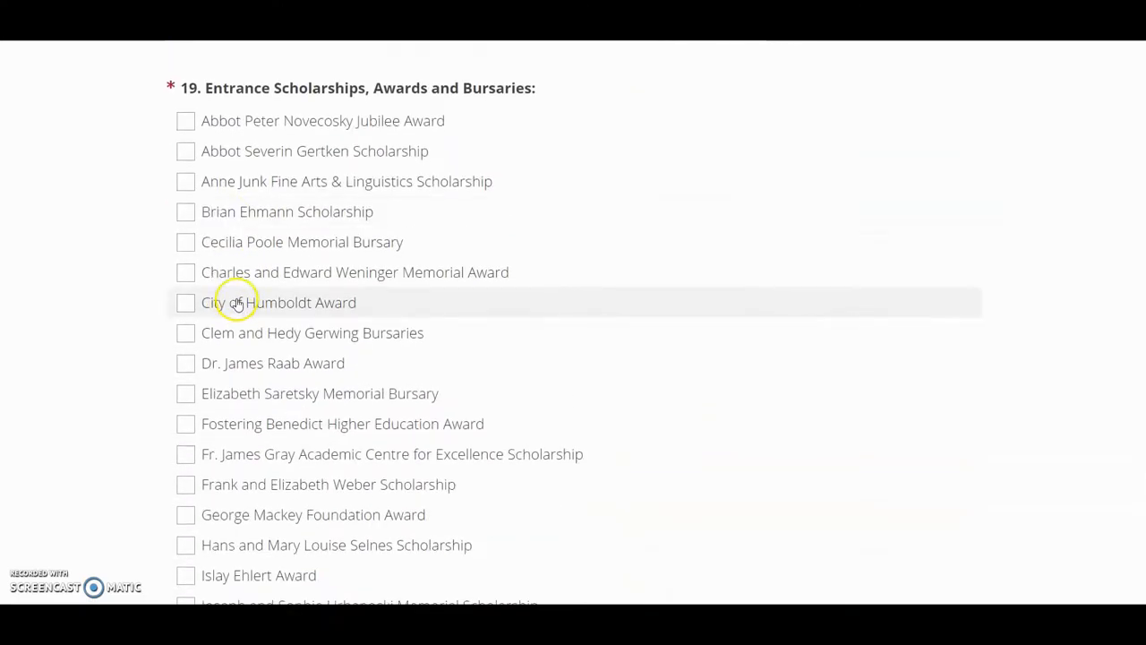
pyautogui.click(238, 123)
pyautogui.click(251, 335)
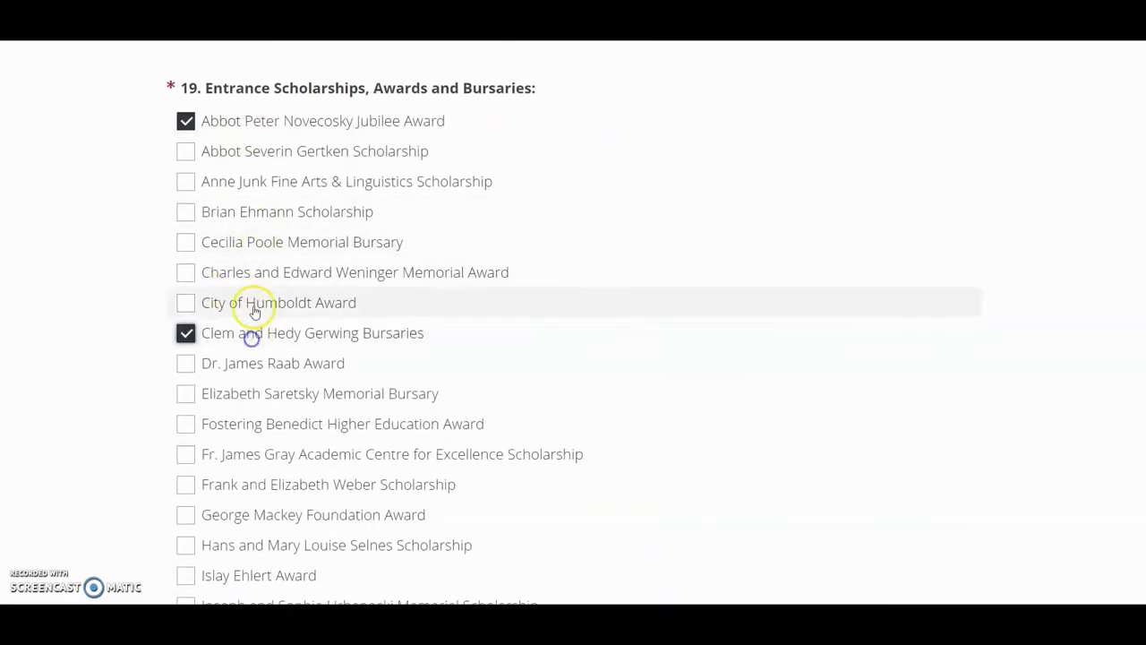
pyautogui.click(249, 363)
pyautogui.click(270, 430)
pyautogui.click(259, 514)
pyautogui.click(250, 543)
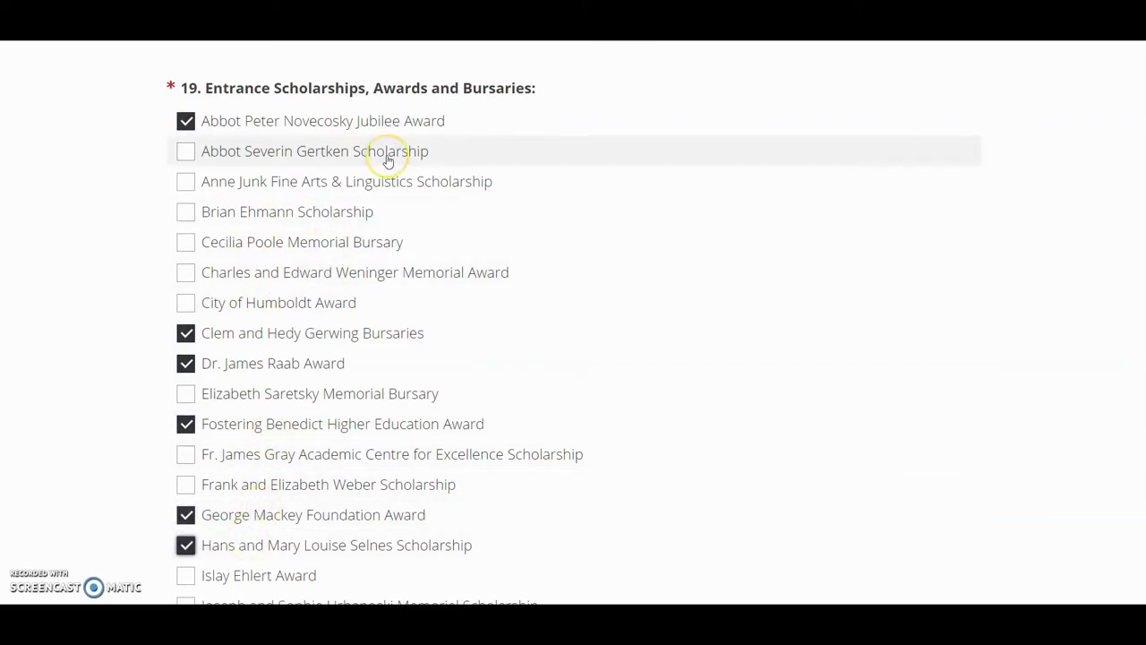
pyautogui.scroll(-7, 387, 159)
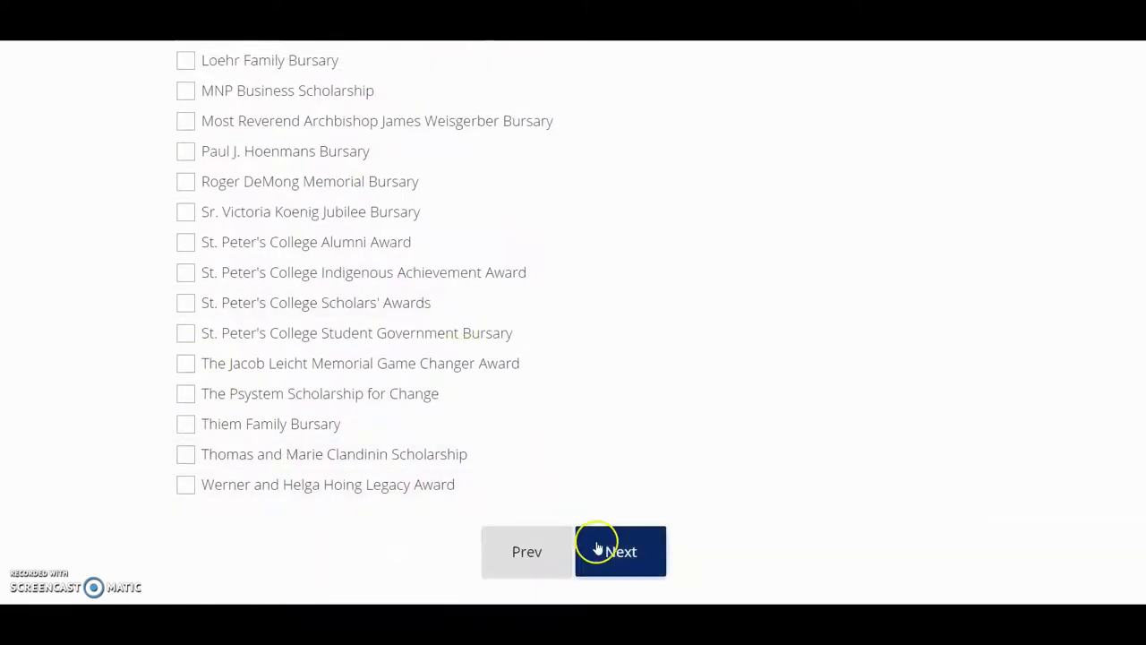
pyautogui.click(602, 548)
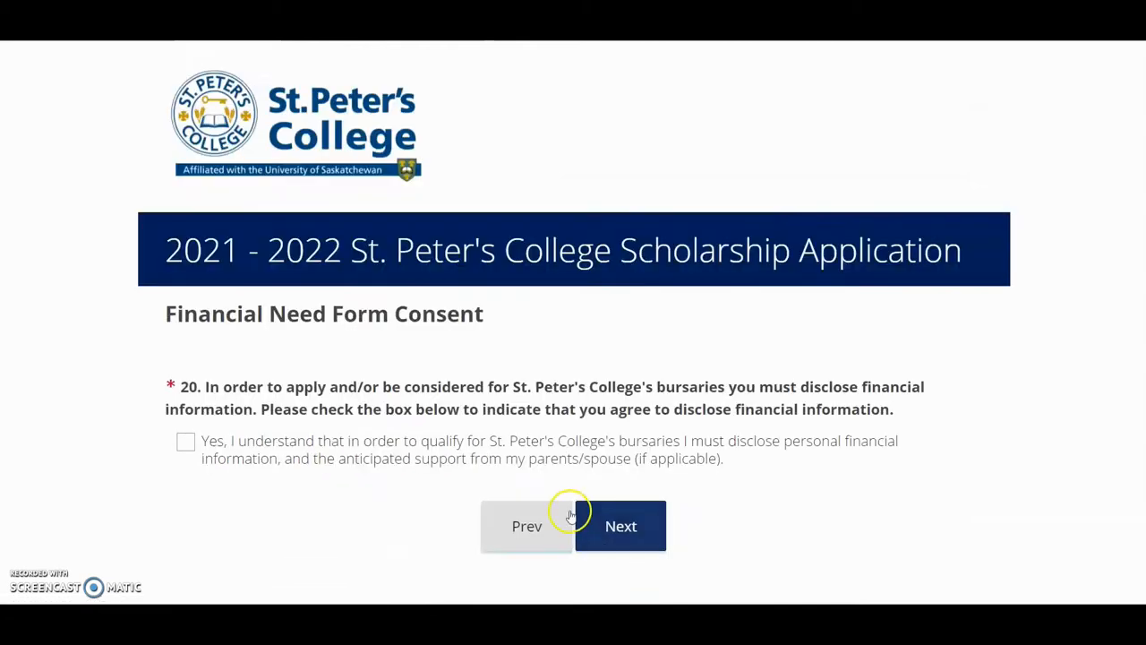
# Step: Consent to disclosing financial information and enter $500 as the account balance on the first day of the pre-study period
pyautogui.click(484, 441)
pyautogui.click(622, 526)
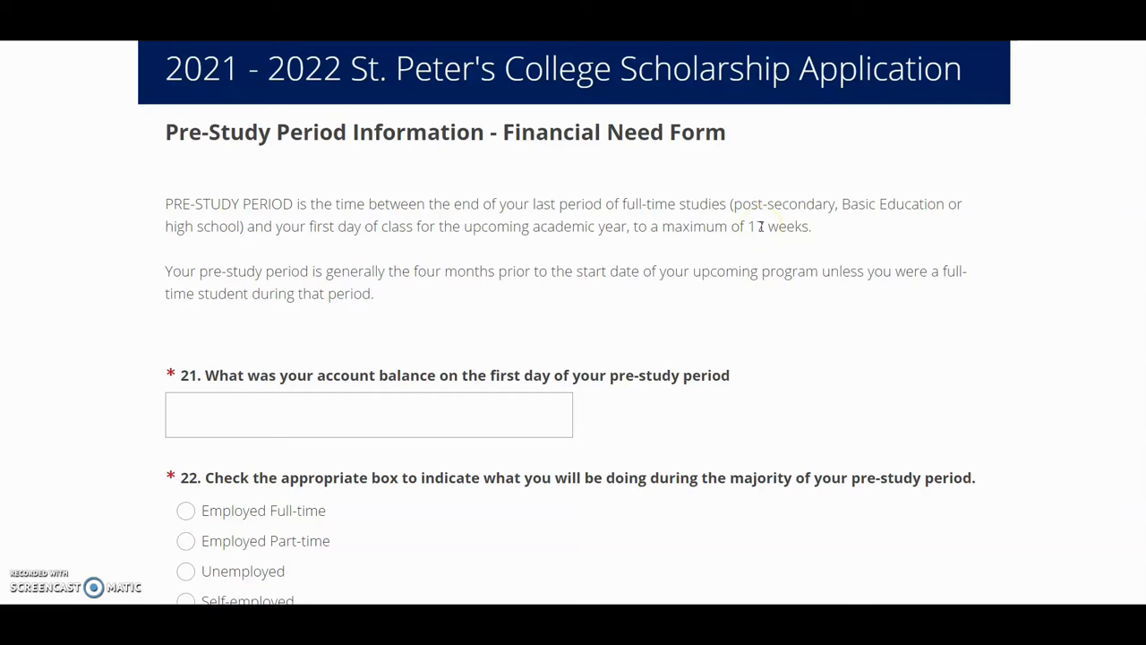
pyautogui.click(346, 404)
pyautogui.write('$500')
# Step: Set the pre-study period to Employed Part-time, living in the family home and working in the same town, and continue to the Study Period form
pyautogui.scroll(-3, 421, 444)
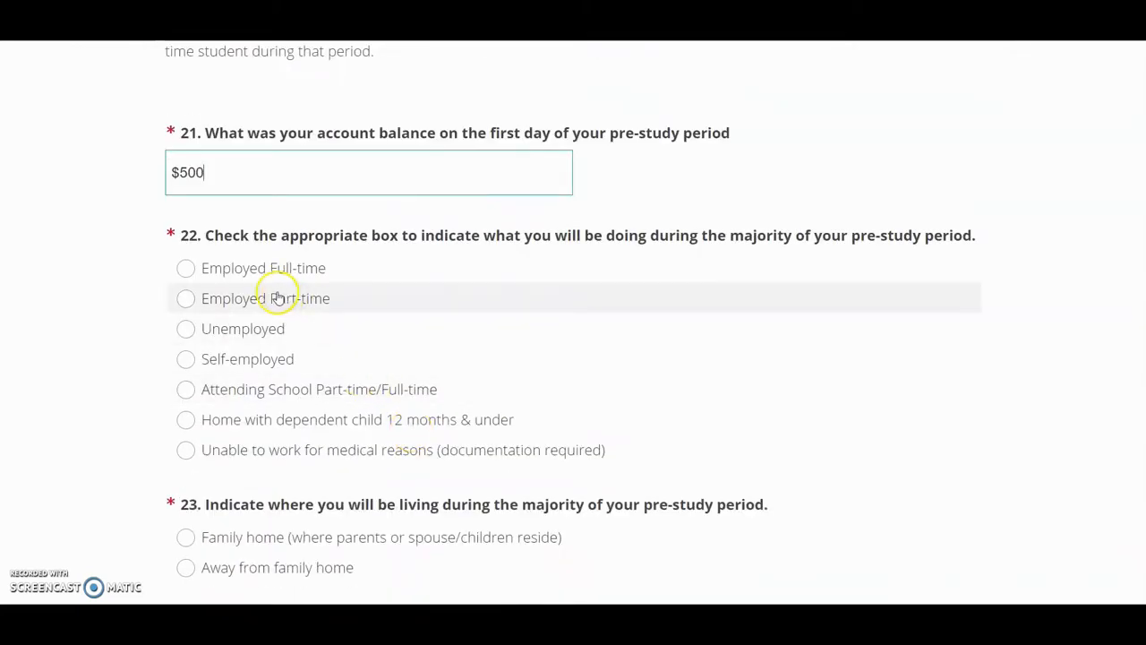
pyautogui.click(185, 298)
pyautogui.scroll(-1, 278, 299)
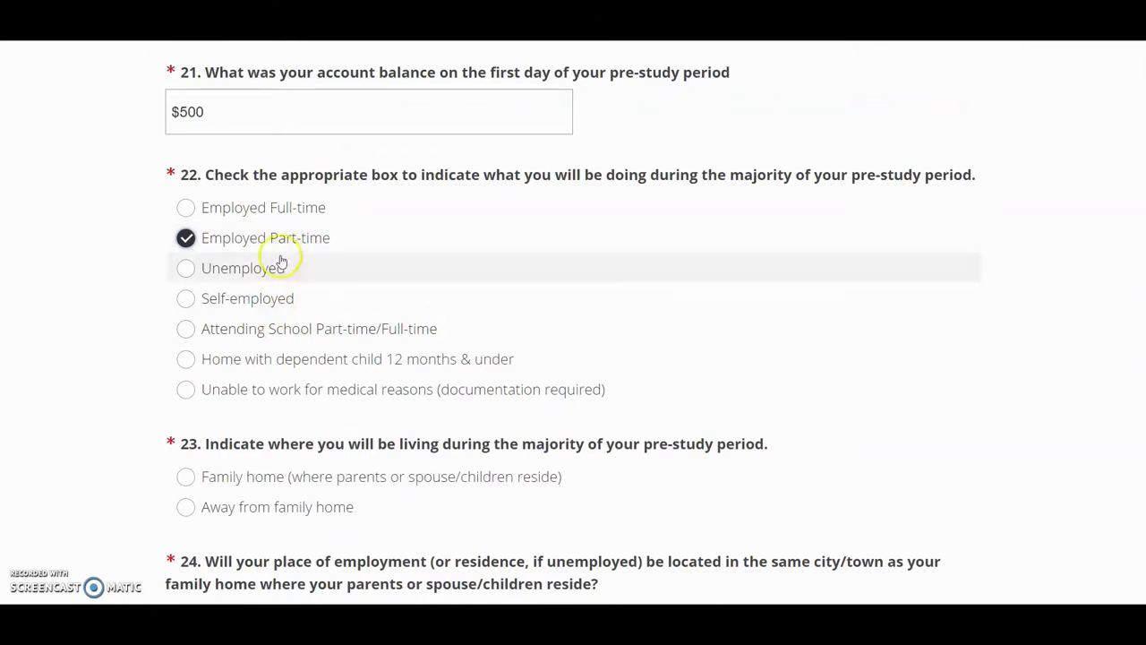
pyautogui.scroll(-3, 304, 349)
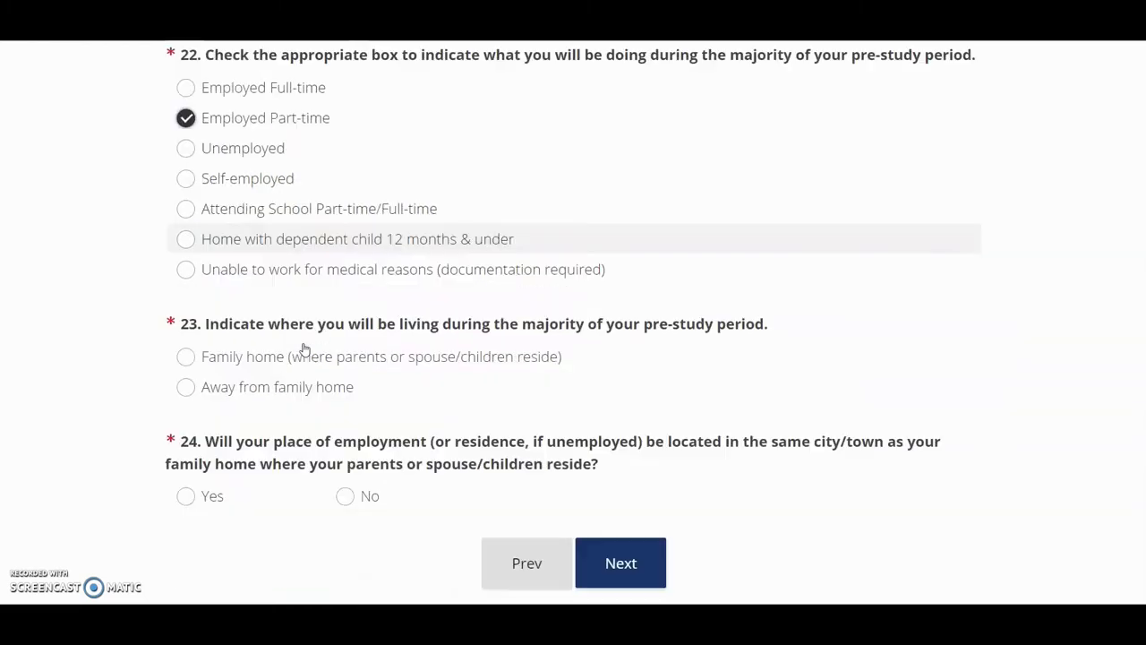
pyautogui.click(282, 355)
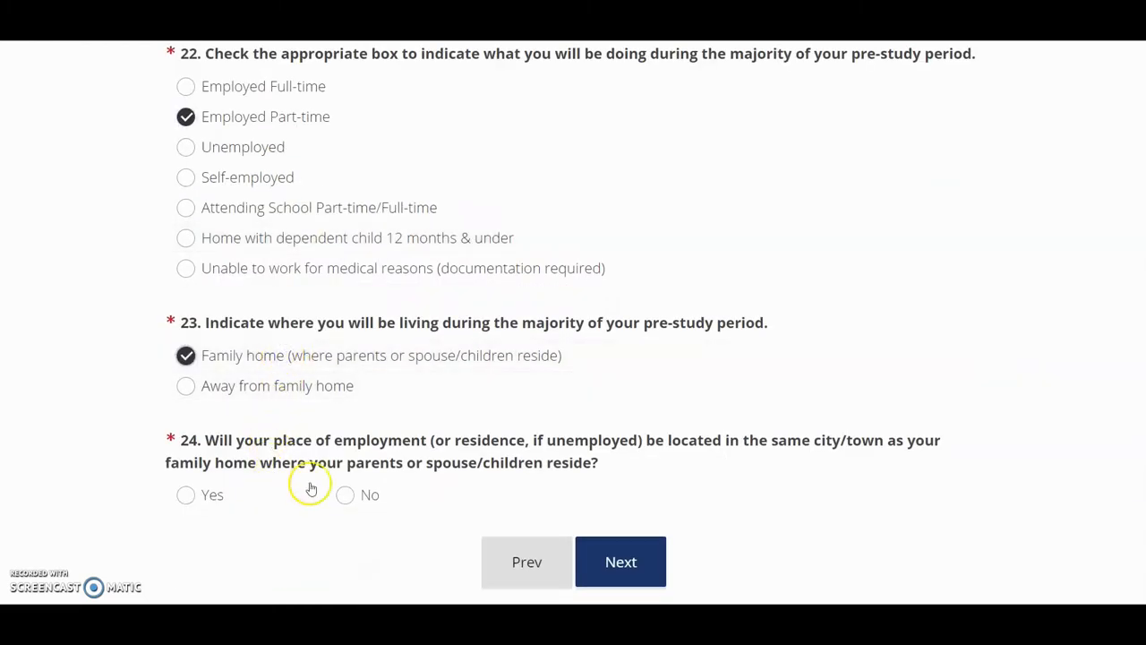
pyautogui.click(190, 492)
pyautogui.click(606, 578)
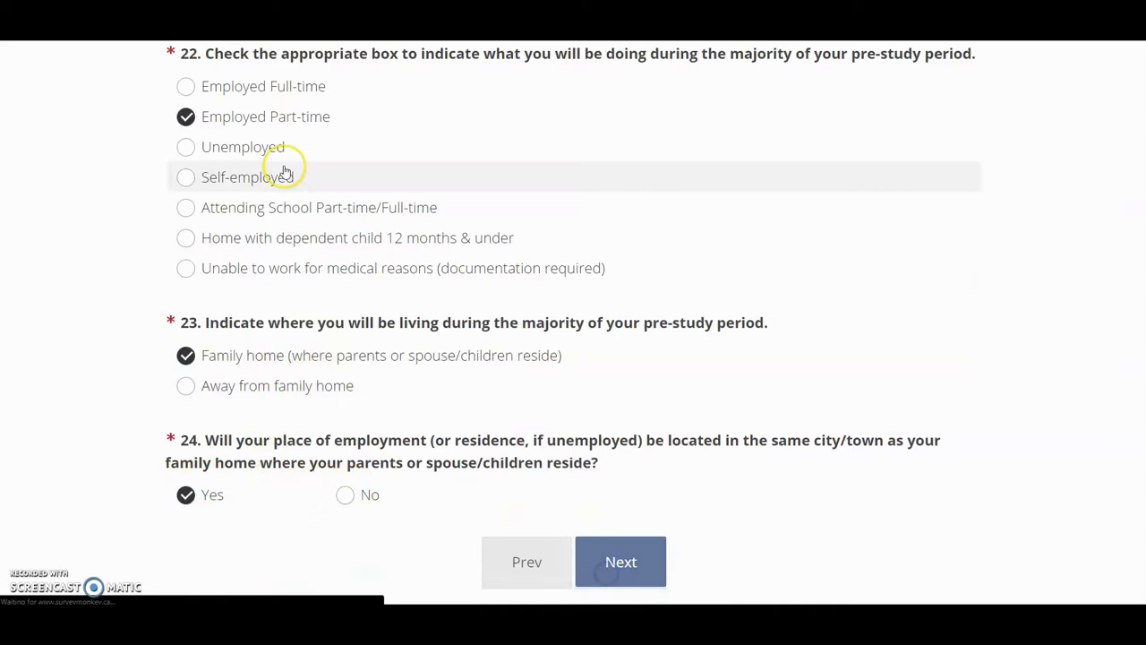
pyautogui.scroll(-5, 171, 240)
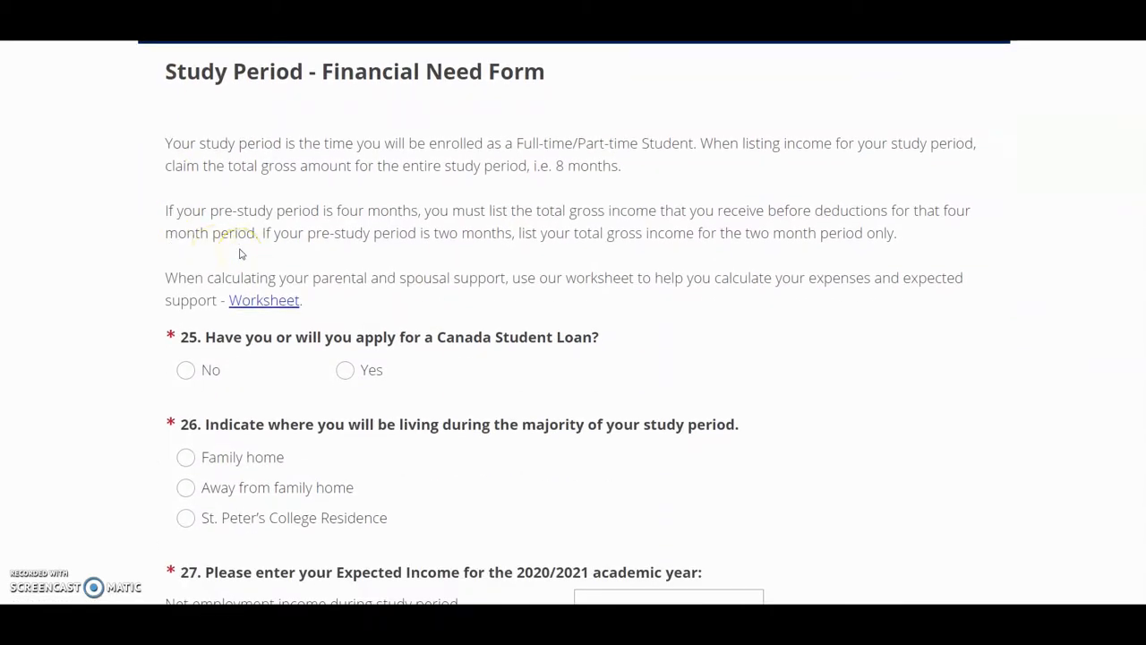
# Step: Answer Yes to applying for a Canada Student Loan and select Family home as the residence during the study period
pyautogui.moveTo(167, 277); pyautogui.dragTo(312, 300)
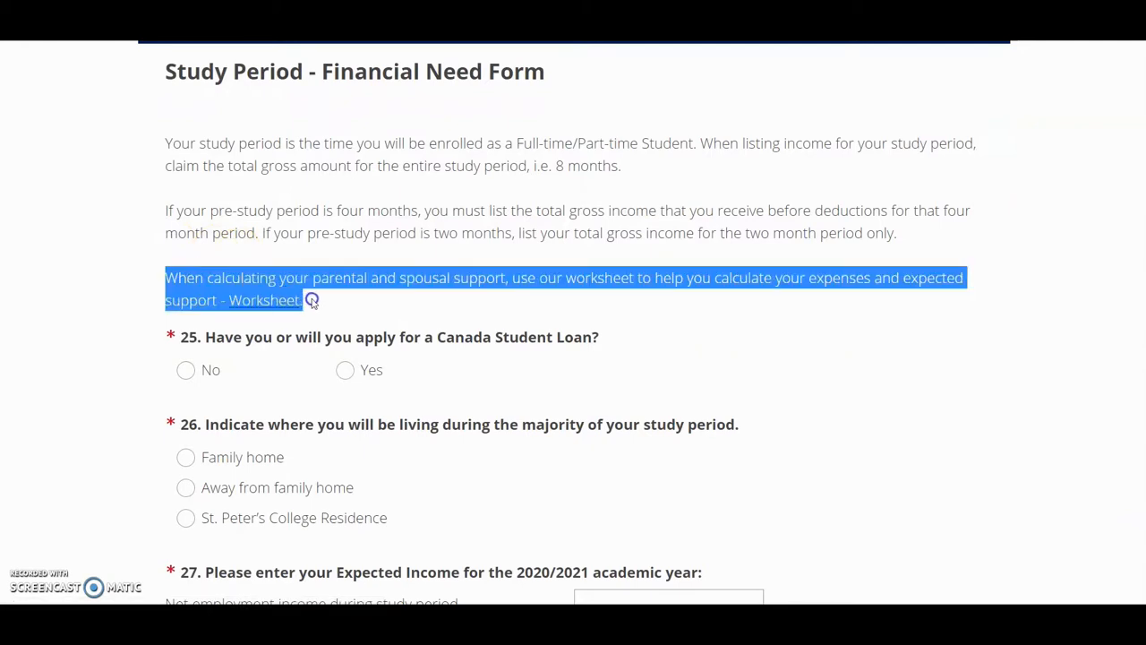
pyautogui.click(312, 301)
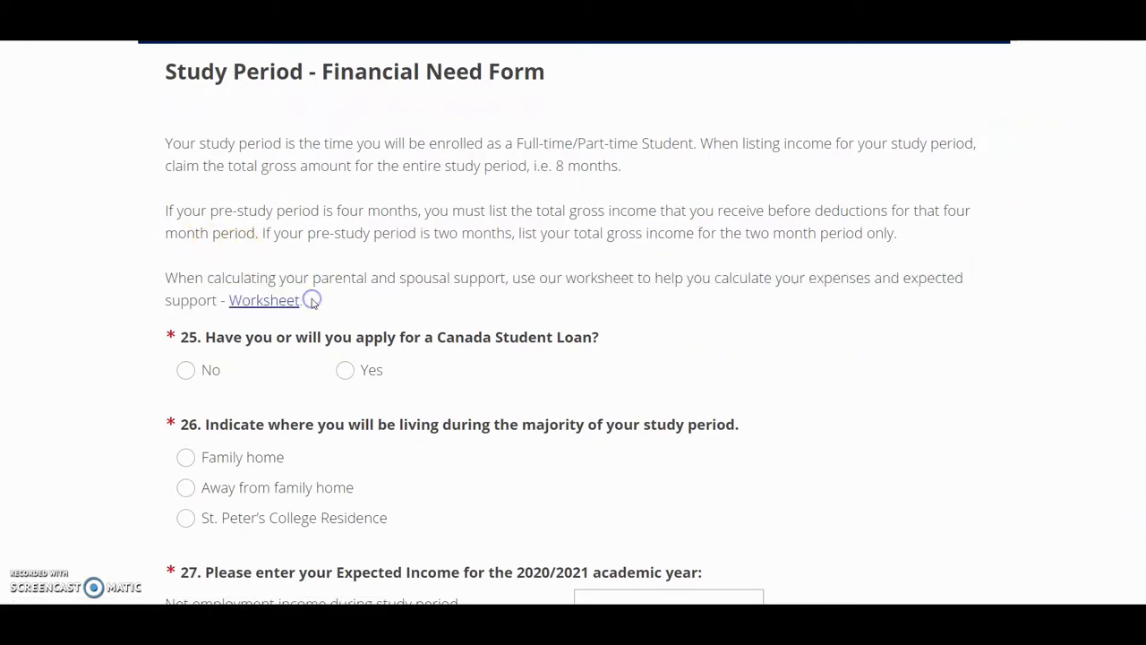
pyautogui.click(588, 157)
pyautogui.moveTo(618, 166); pyautogui.dragTo(533, 165)
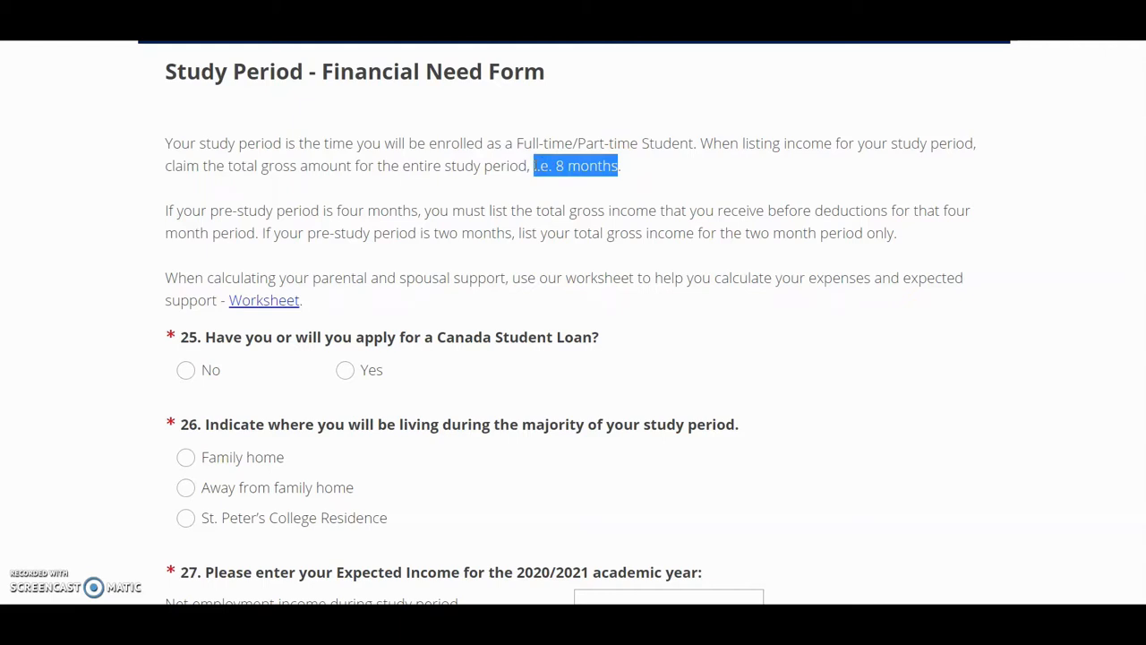
pyautogui.click(344, 370)
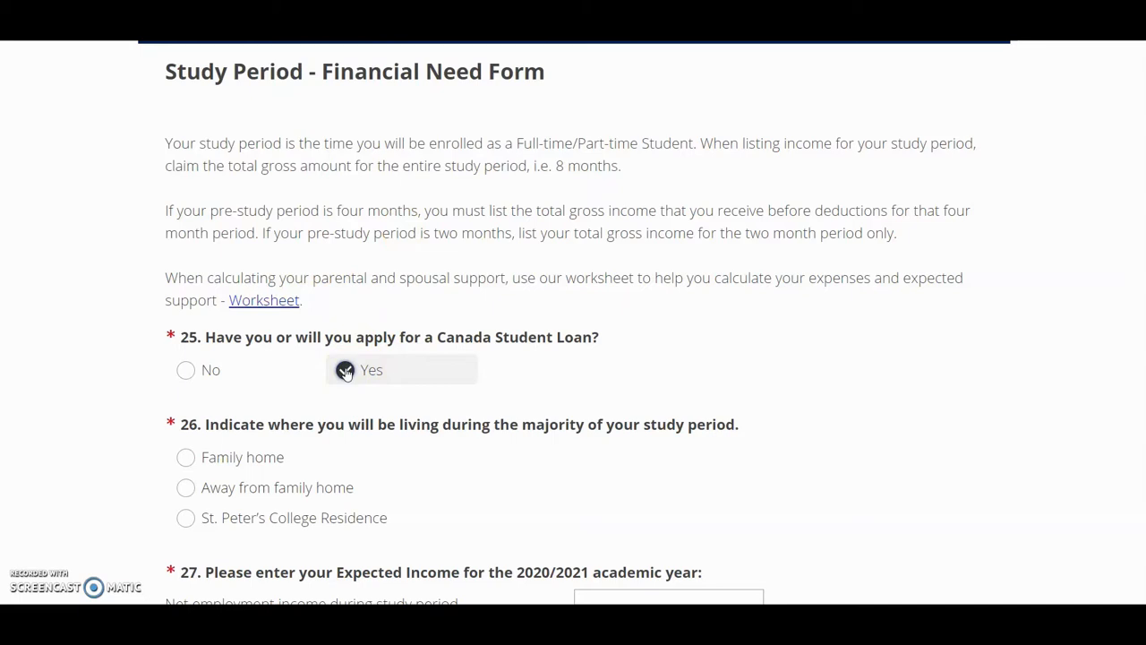
pyautogui.scroll(-2, 345, 372)
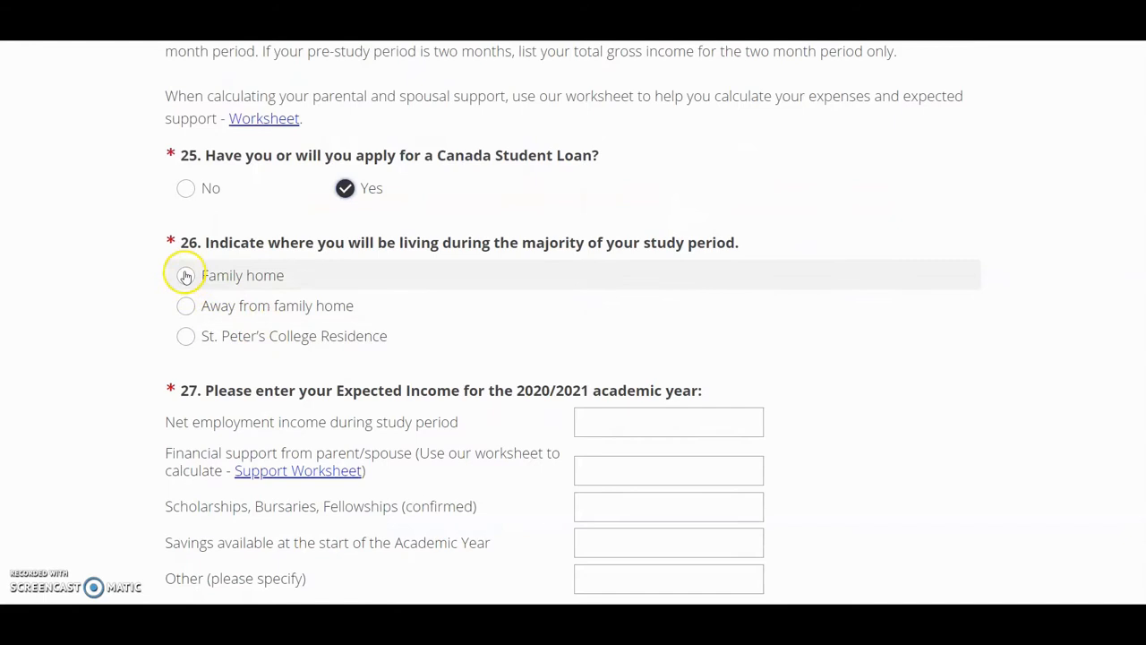
pyautogui.click(184, 275)
# Step: Enter $3000 as net employment income during the study period and $1500 as financial support from parent/spouse
pyautogui.scroll(-1, 176, 305)
pyautogui.scroll(-1, 176, 304)
pyautogui.click(638, 244)
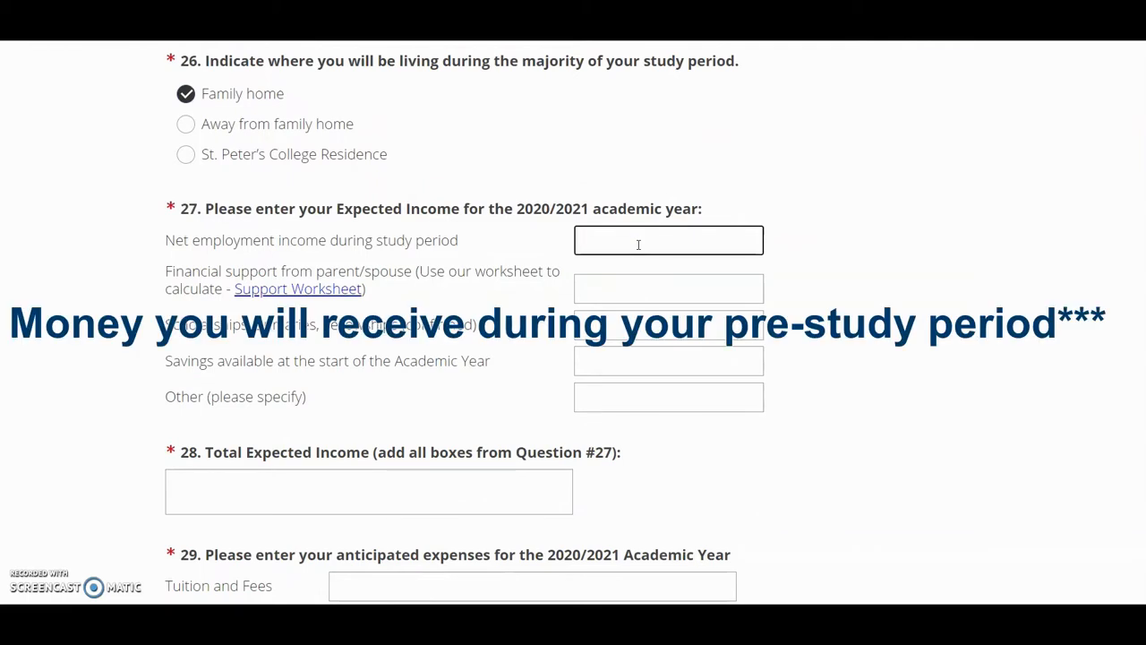
pyautogui.write('$3000')
pyautogui.press('Tab')
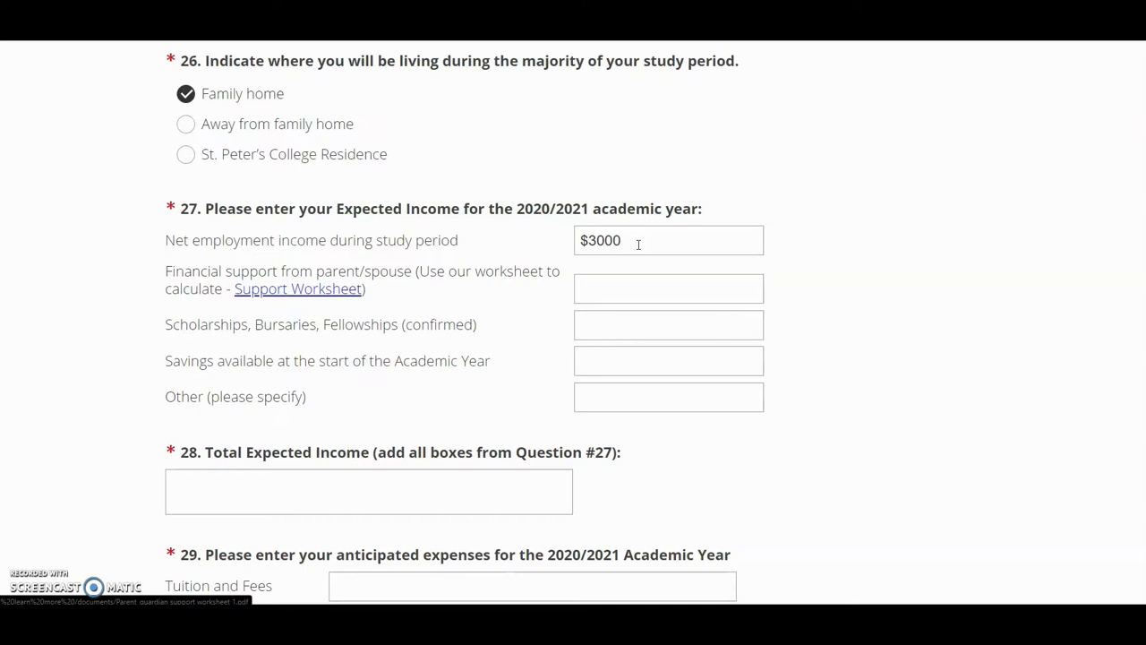
pyautogui.click(583, 293)
pyautogui.write('$1500')
pyautogui.press('Tab')
# Step: Enter $0 for scholarships, bursaries and fellowships, $500 for savings, leave Other blank, and enter $5,000 as the total expected income
pyautogui.write('$0')
pyautogui.press('Tab')
pyautogui.write('$')
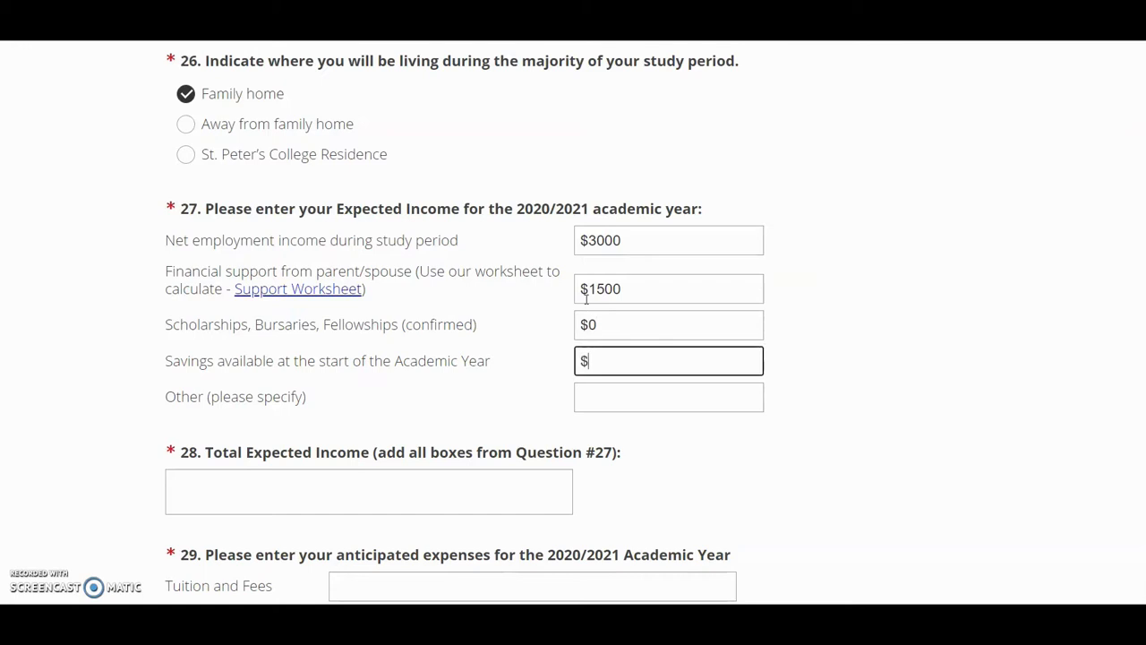
pyautogui.write('500')
pyautogui.press('Tab')
pyautogui.press('Tab')
pyautogui.write('$5,000')
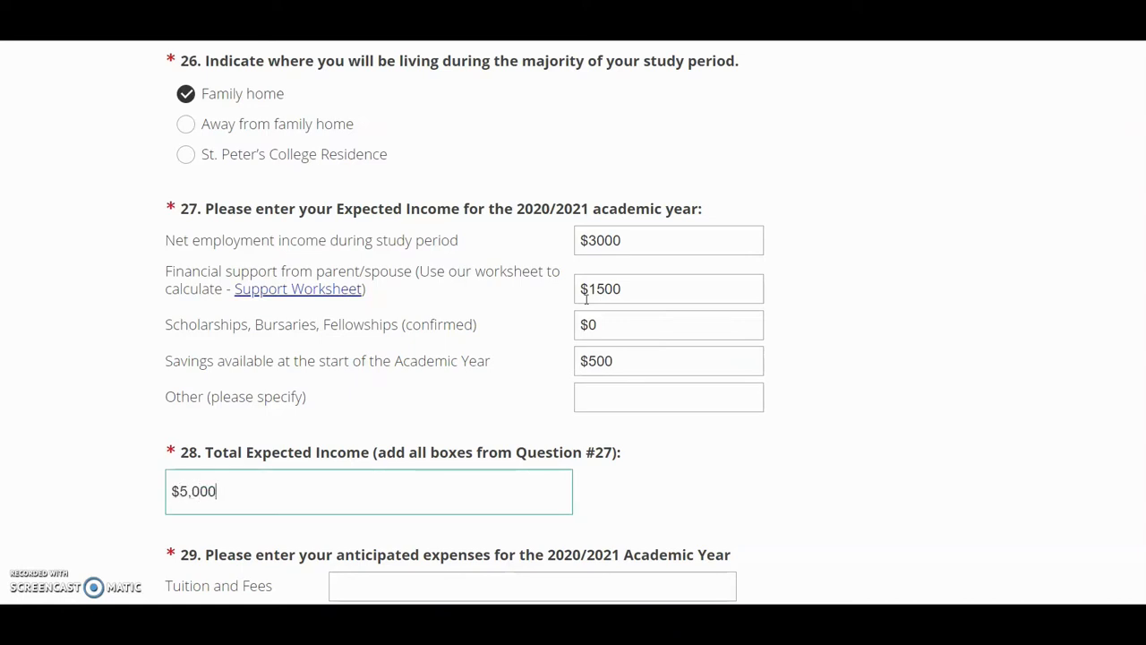
# Step: Enter anticipated expenses of $5,000 for tuition and fees, $1,000 for books and supplies, and $0 for rent and utilities
pyautogui.press('Tab')
pyautogui.scroll(-3, 586, 300)
pyautogui.write('$5,000')
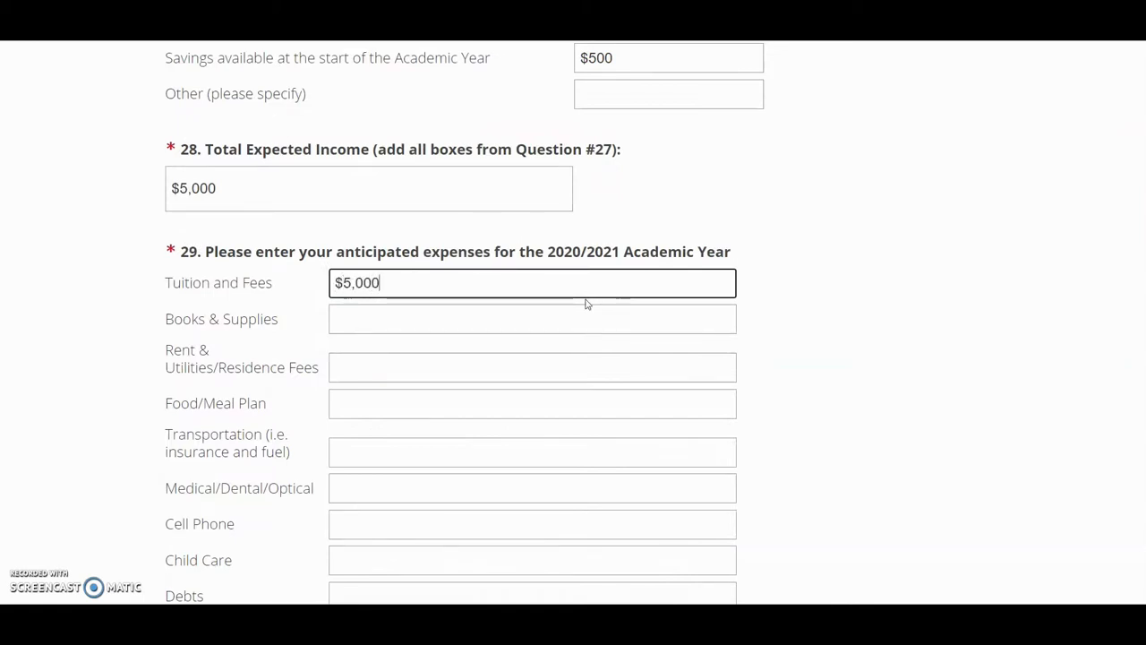
pyautogui.press('Tab')
pyautogui.write('$1,000')
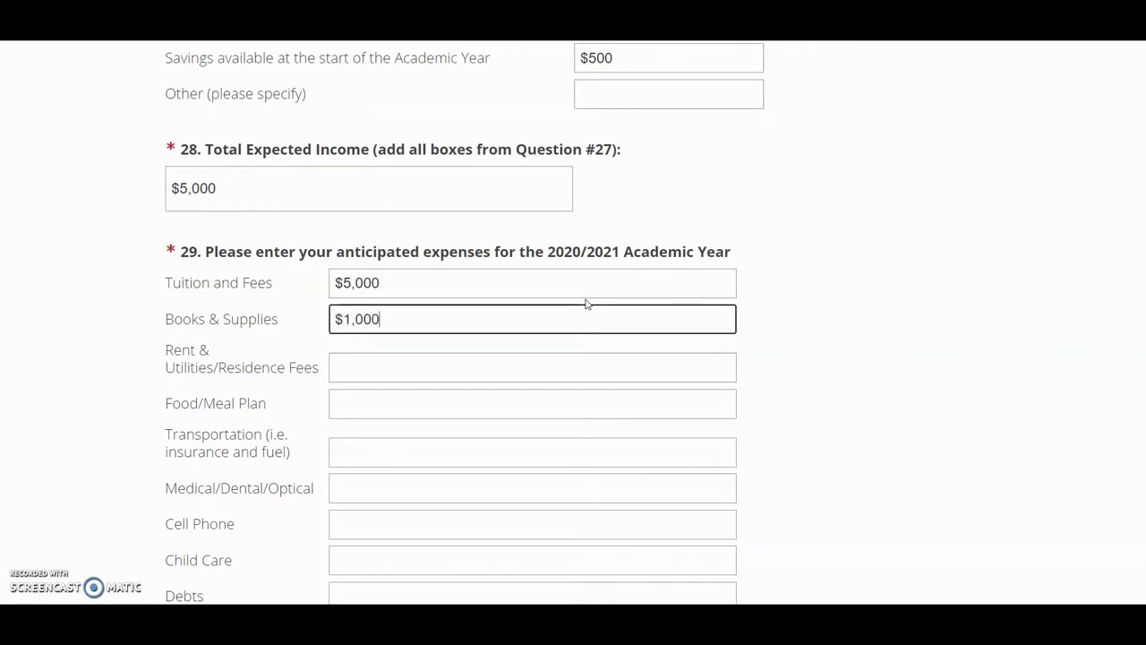
pyautogui.press('Tab')
pyautogui.write('$')
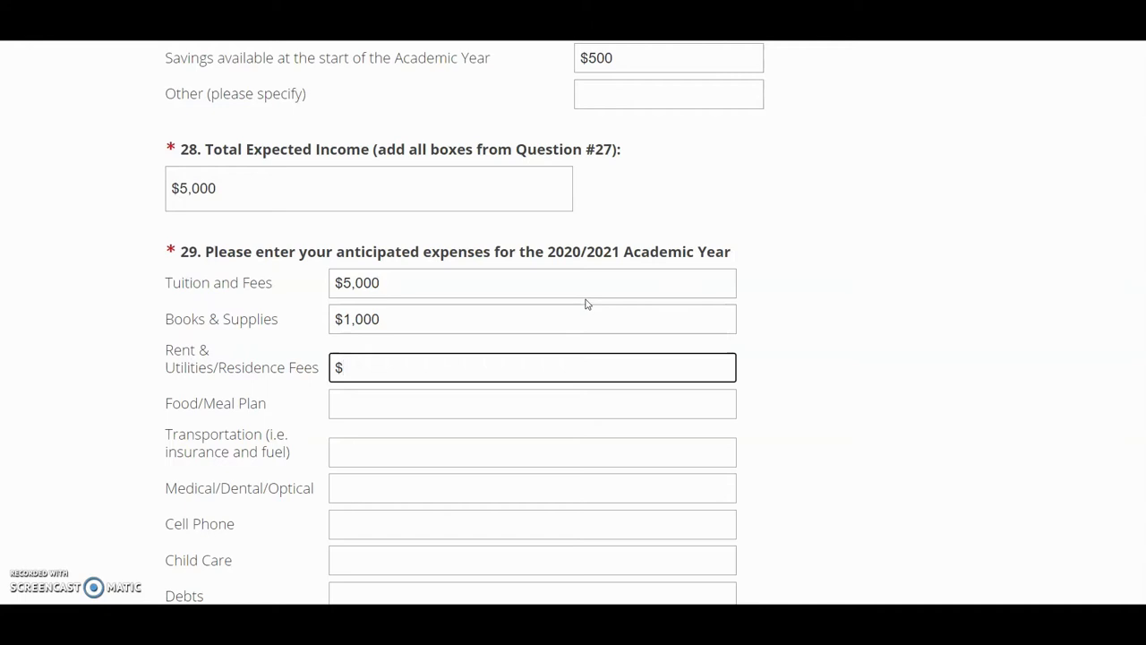
pyautogui.write('0')
pyautogui.press('Tab')
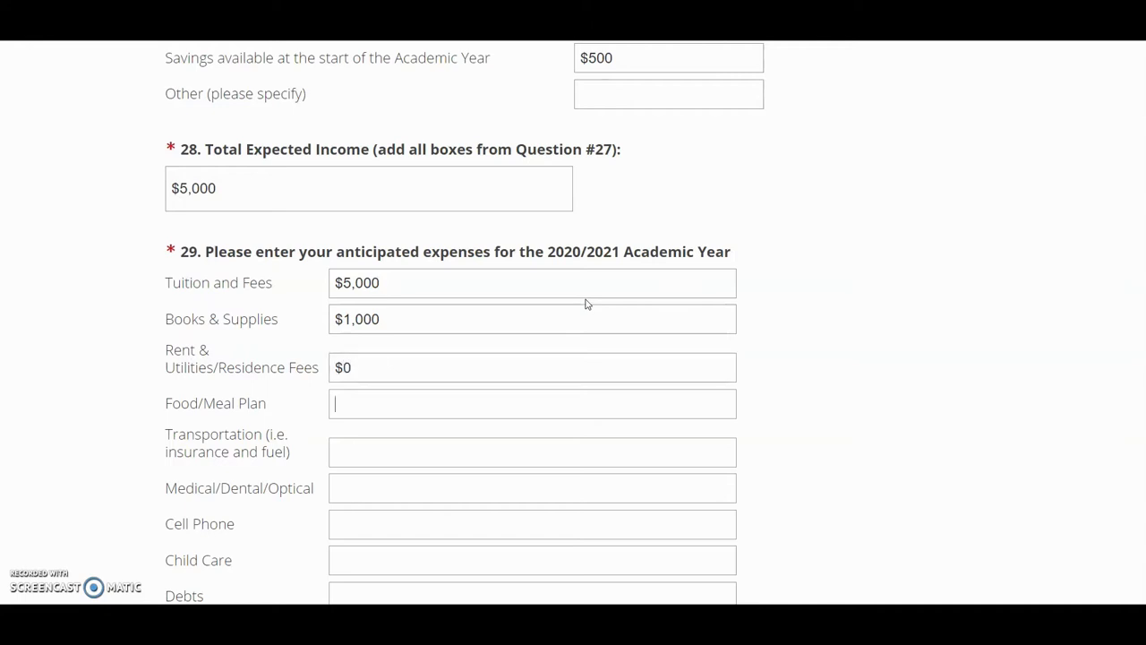
# Step: Enter anticipated expenses of $0 for food/meal plan, $500 for transportation and $500 for medical/dental/optical
pyautogui.write('$0')
pyautogui.press('Tab')
pyautogui.write('$500')
pyautogui.press('Tab')
pyautogui.write('$500')
pyautogui.press('Tab')
# Step: Enter anticipated expenses of $500 for cell phone and $0 each for child care, debts and other
pyautogui.write('$500')
pyautogui.press('Tab')
pyautogui.write('$0')
pyautogui.press('Tab')
pyautogui.write('$0')
pyautogui.press('Tab')
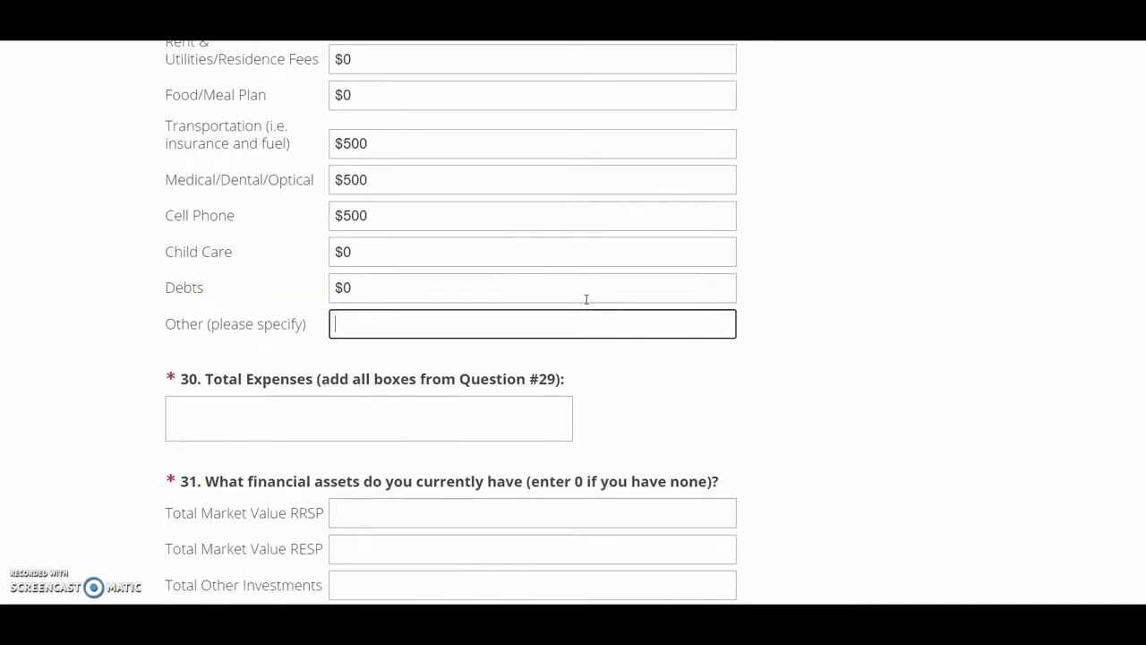
pyautogui.write('$0')
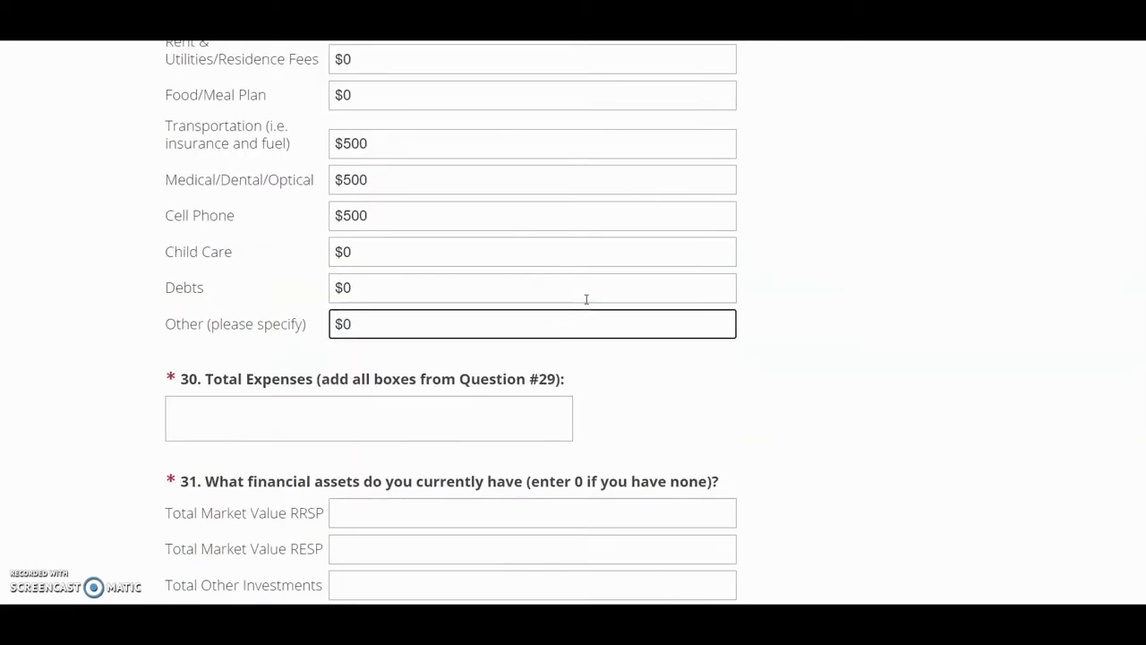
# Step: Check the listed expenses and enter $7,500 as the total expenses for question 30
pyautogui.scroll(1, 389, 420)
pyautogui.click(361, 468)
pyautogui.scroll(1, 361, 468)
pyautogui.scroll(-1, 360, 468)
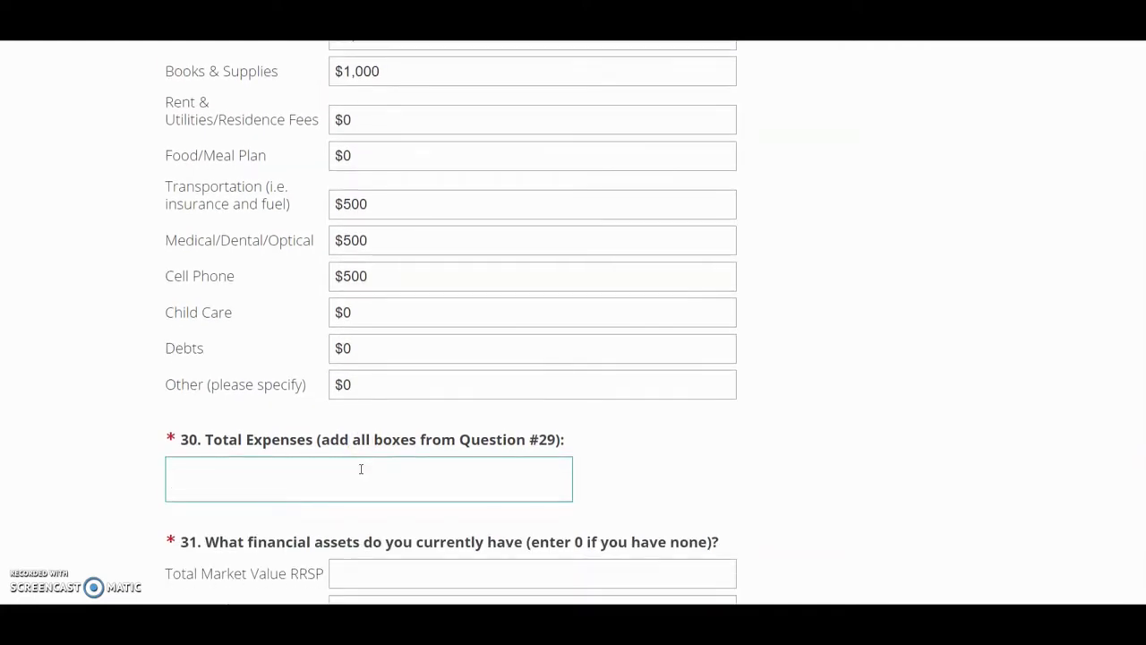
pyautogui.write('$7,5000')
pyautogui.press('BackSpace')
# Step: Enter 0 for the RRSP value, RESP value and other investments, and continue to the status questions
pyautogui.scroll(-3, 361, 469)
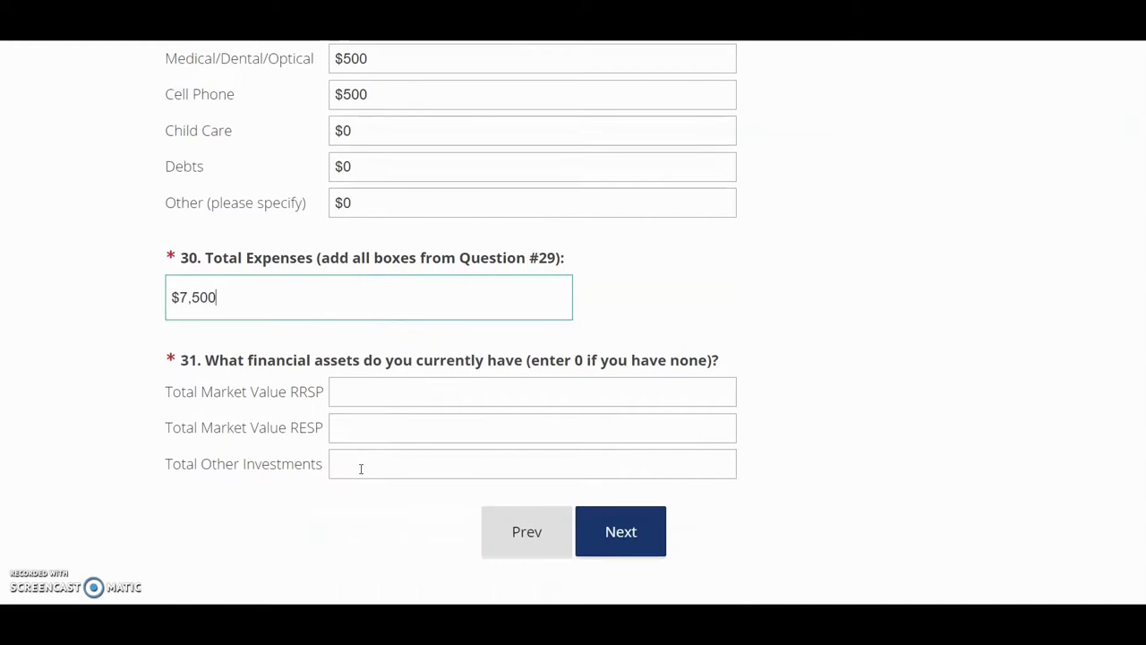
pyautogui.click(386, 382)
pyautogui.write('0')
pyautogui.click(421, 422)
pyautogui.write('0')
pyautogui.click(415, 452)
pyautogui.write('0')
pyautogui.click(615, 522)
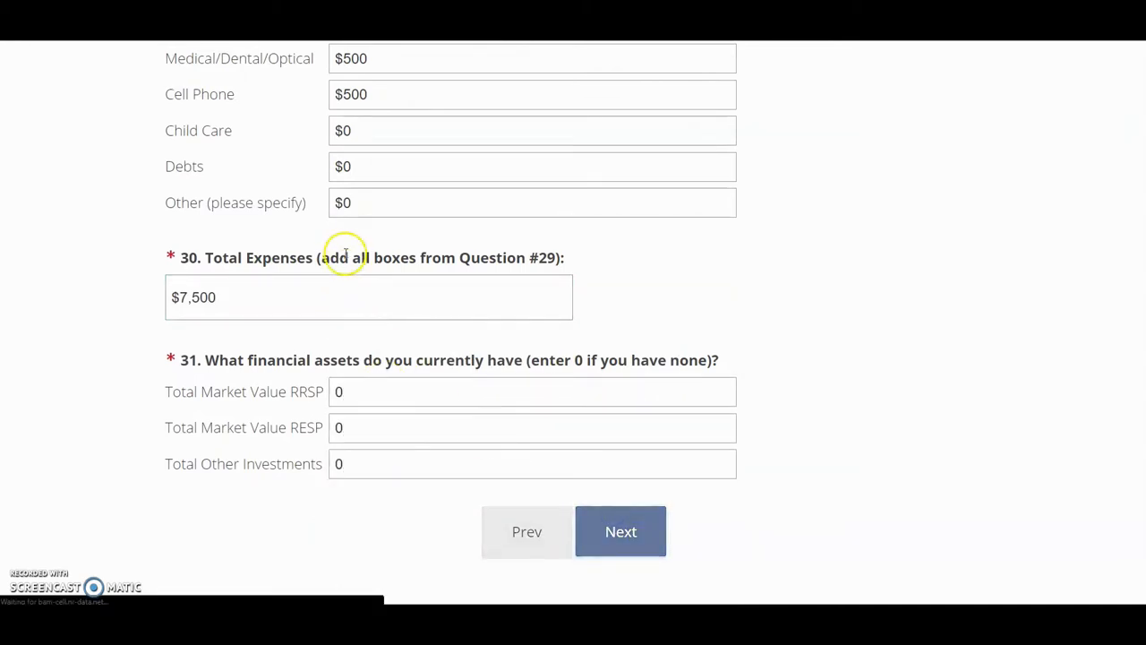
# Step: Select Single Dependent as the applicant's status, leave the dependents field blank, and continue to Supporting Documentation
pyautogui.scroll(-3, 353, 268)
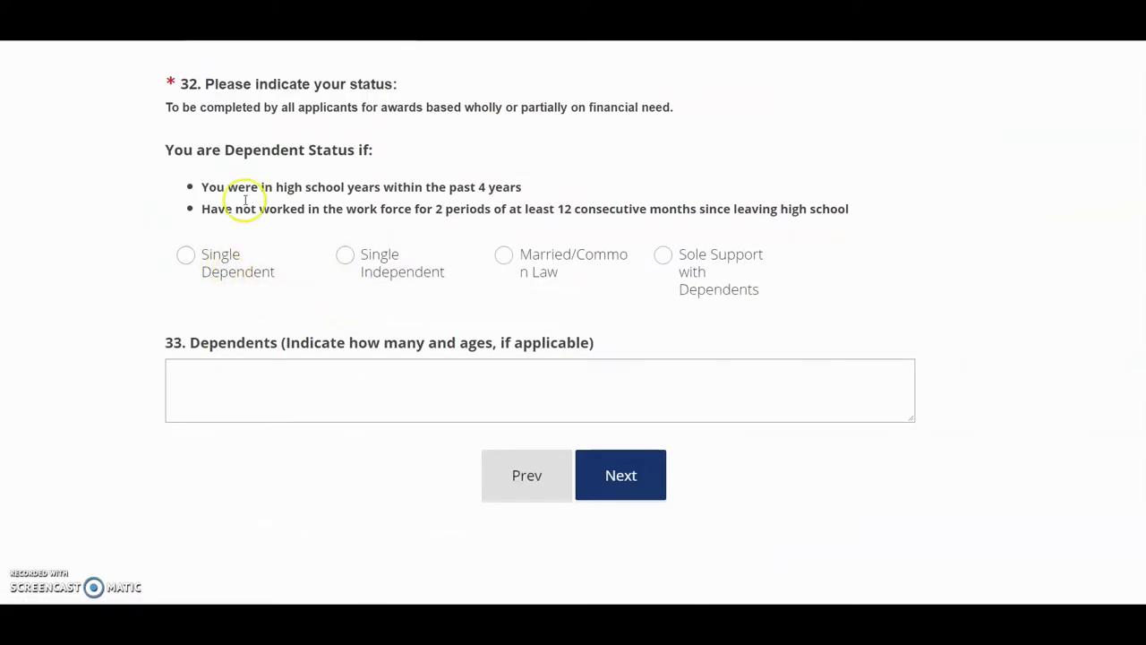
pyautogui.click(226, 250)
pyautogui.click(622, 473)
# Step: Review the supporting documentation instructions, including where to email documents, the possible required documents, the naming rule and the formatting example
pyautogui.scroll(-3, 566, 440)
pyautogui.scroll(2, 555, 428)
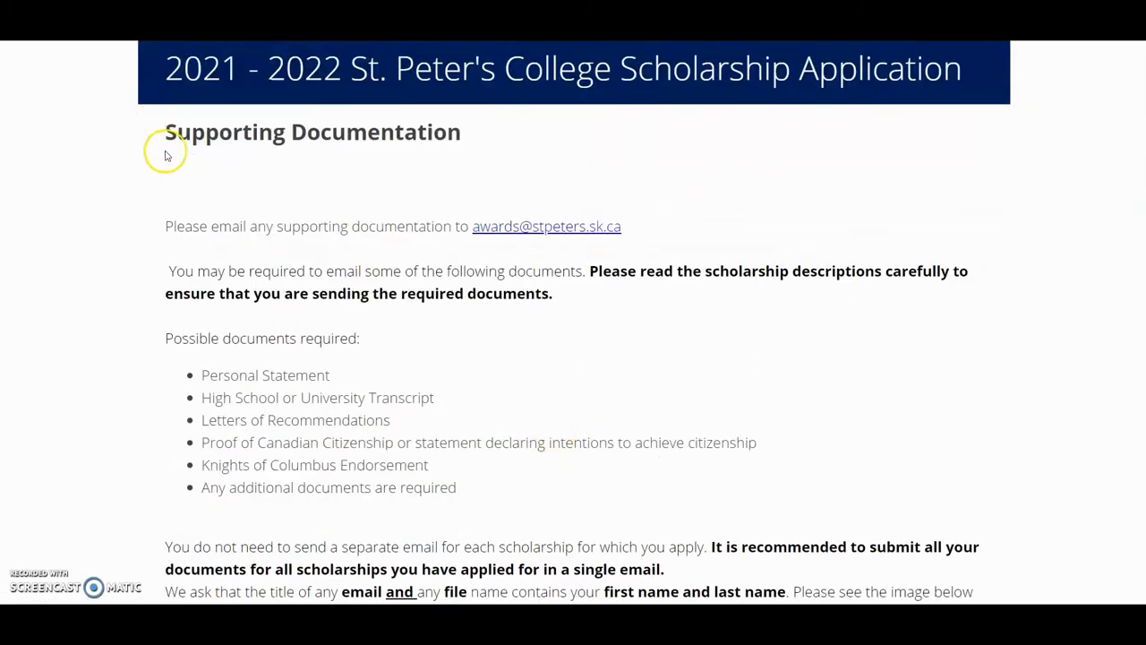
pyautogui.moveTo(166, 226); pyautogui.dragTo(624, 226)
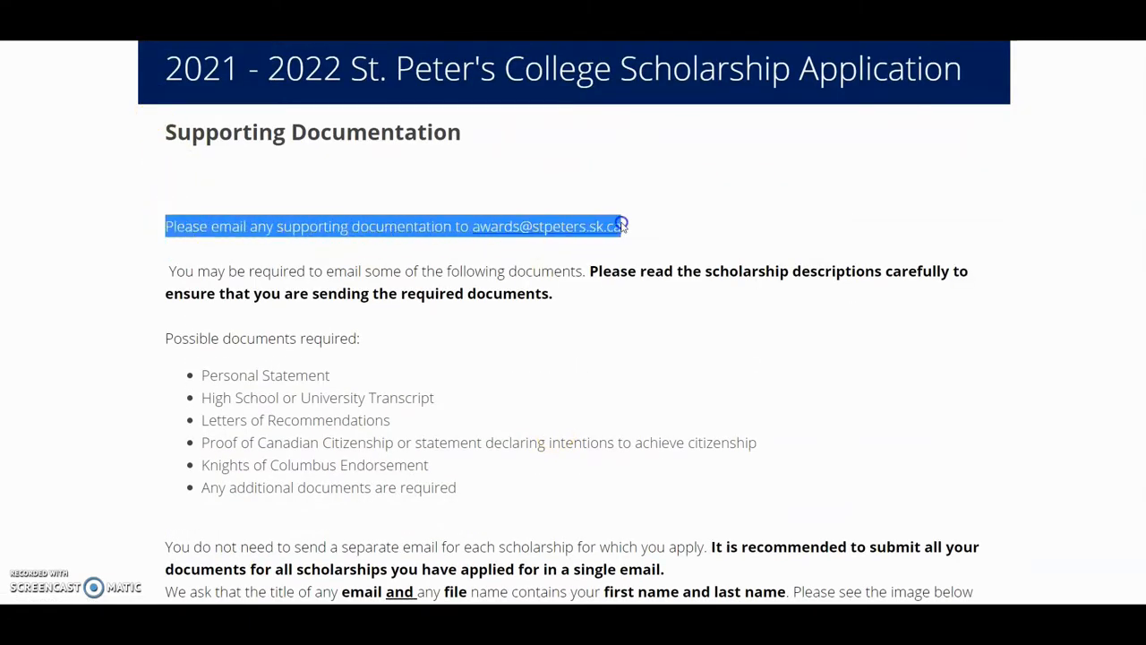
pyautogui.click(607, 278)
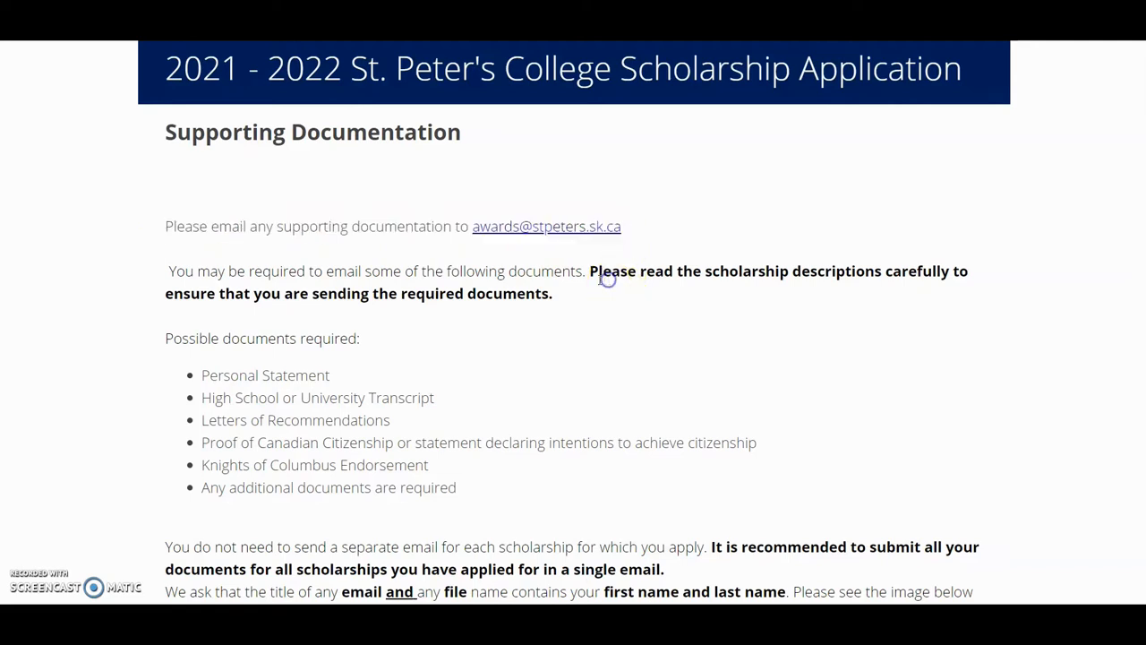
pyautogui.scroll(-3, 562, 297)
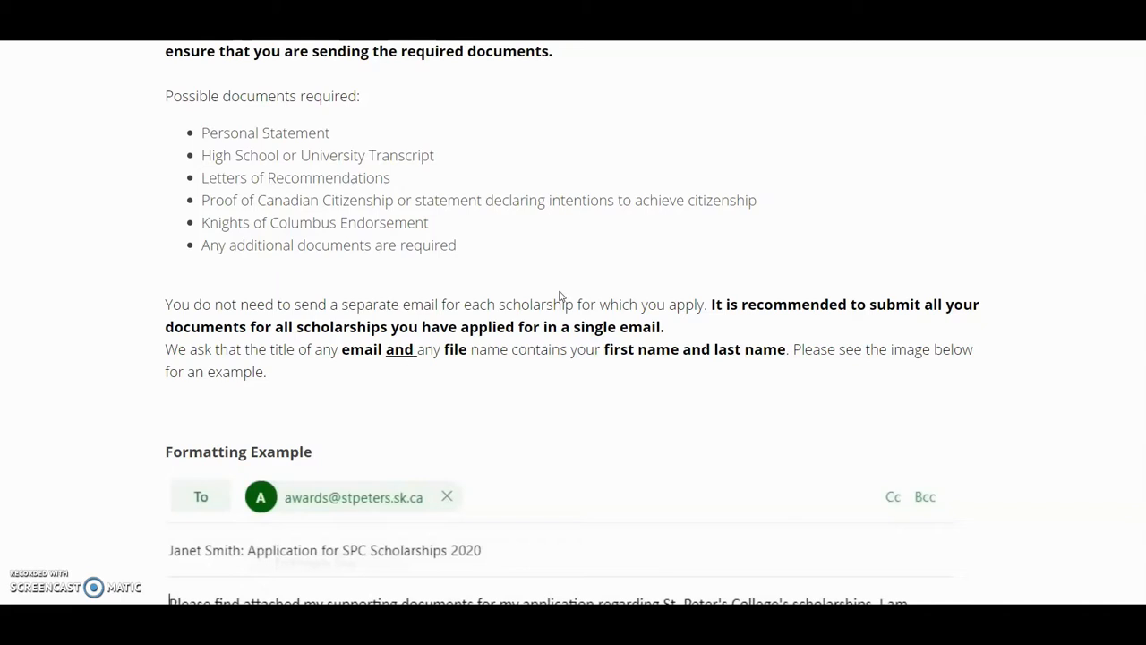
pyautogui.moveTo(711, 301); pyautogui.dragTo(702, 330)
pyautogui.click(660, 366)
pyautogui.moveTo(170, 348); pyautogui.dragTo(274, 376)
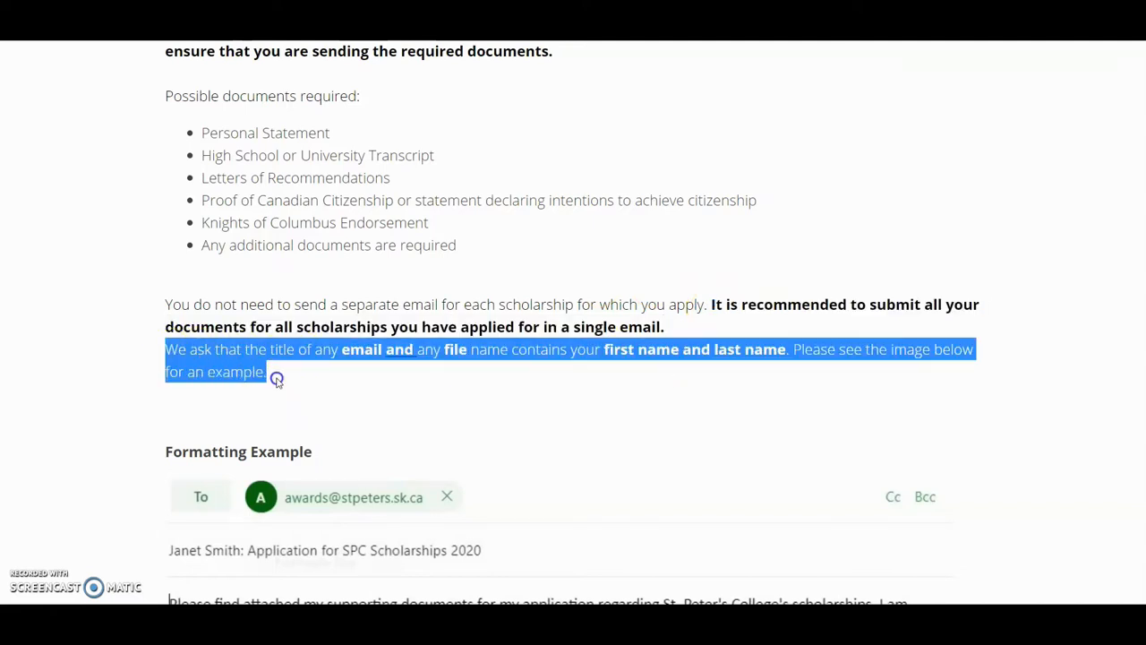
pyautogui.click(647, 391)
pyautogui.scroll(-1, 649, 392)
pyautogui.scroll(-3, 649, 391)
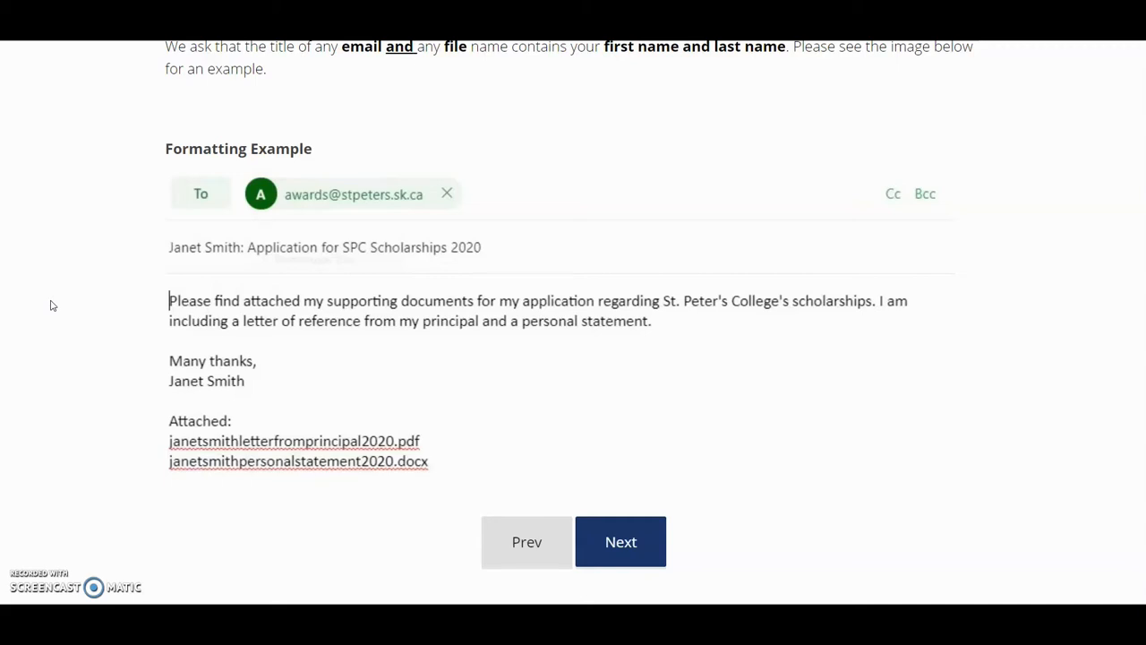
# Step: Continue to the applicant declaration, enter the applicant's full name as the signature, and fill in the date in MM/DD/YYYY format
pyautogui.click(621, 542)
pyautogui.scroll(-4, 573, 466)
pyautogui.click(457, 373)
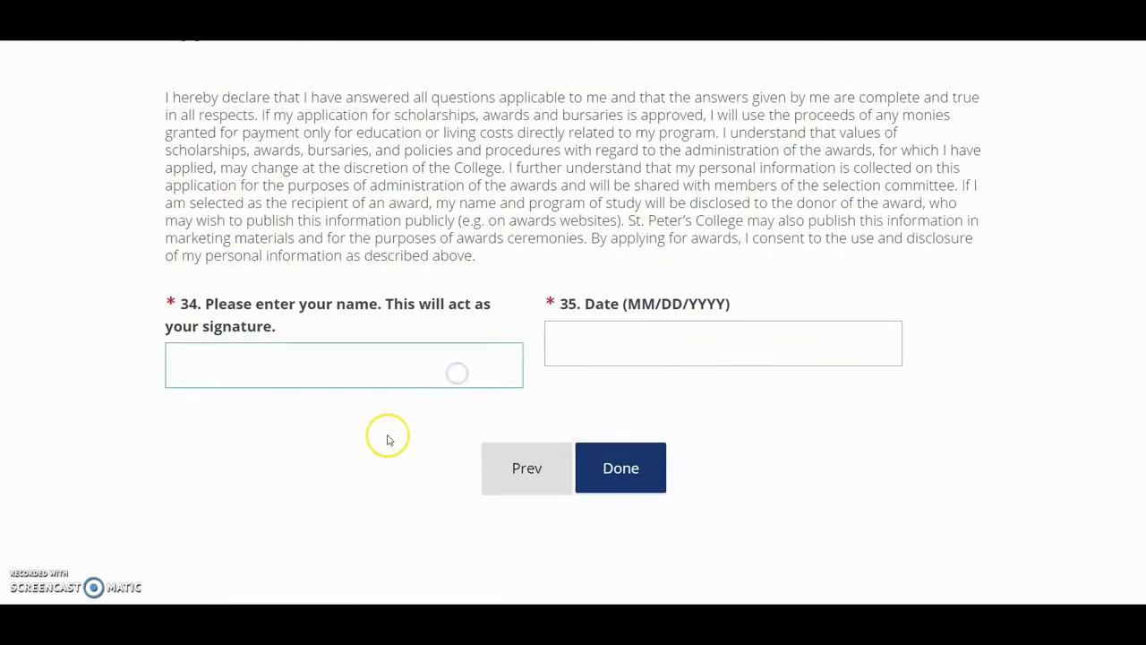
pyautogui.write('John Smith')
pyautogui.press('Tab')
pyautogui.write('05/01/20221')
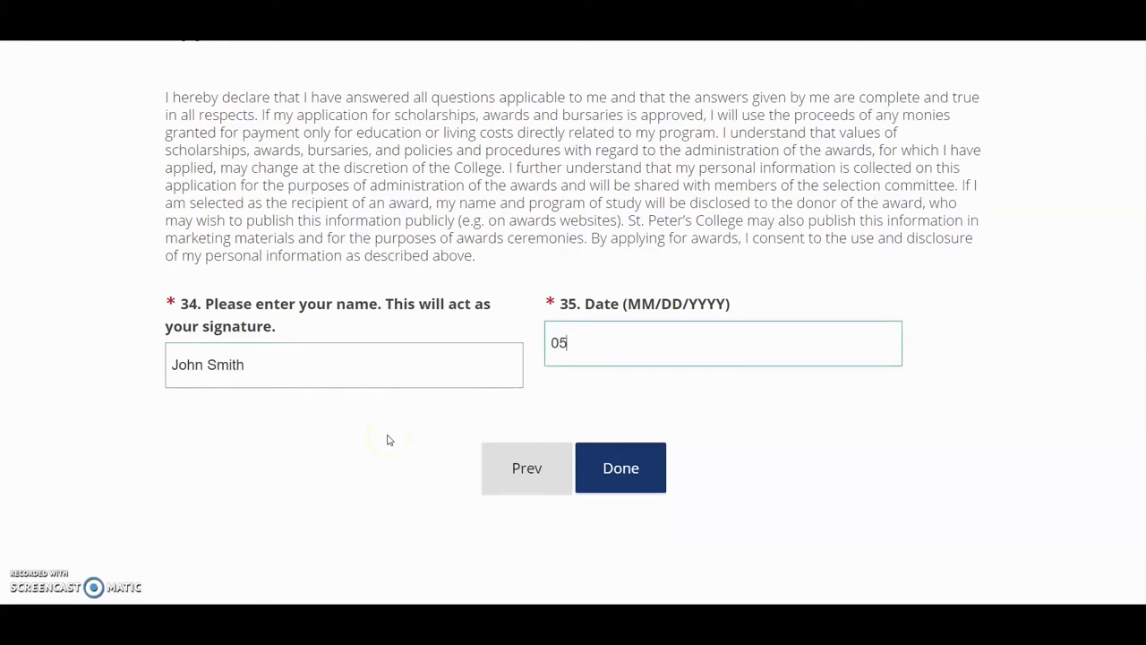